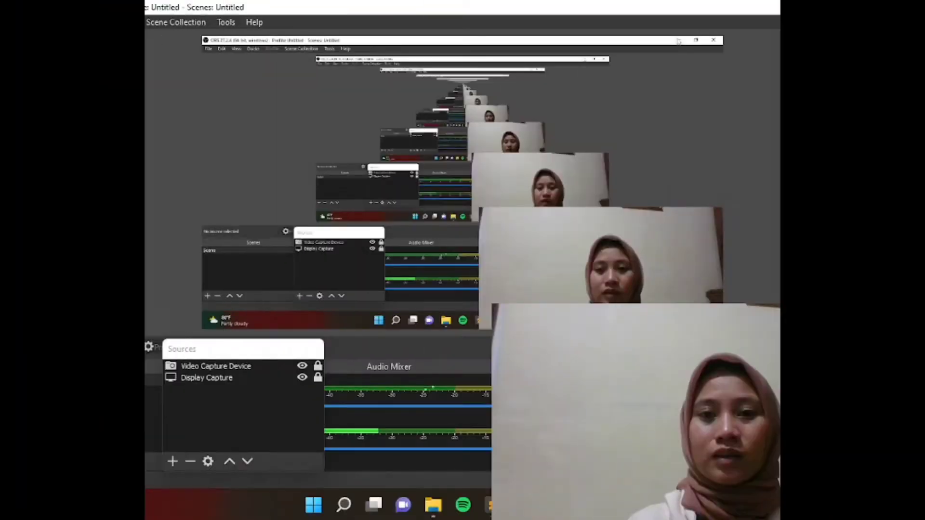
- Switch to File Explorer and open the CV folder on the Windows (C:) drive
{"action": "left_click", "coordinate": [844, 5]}
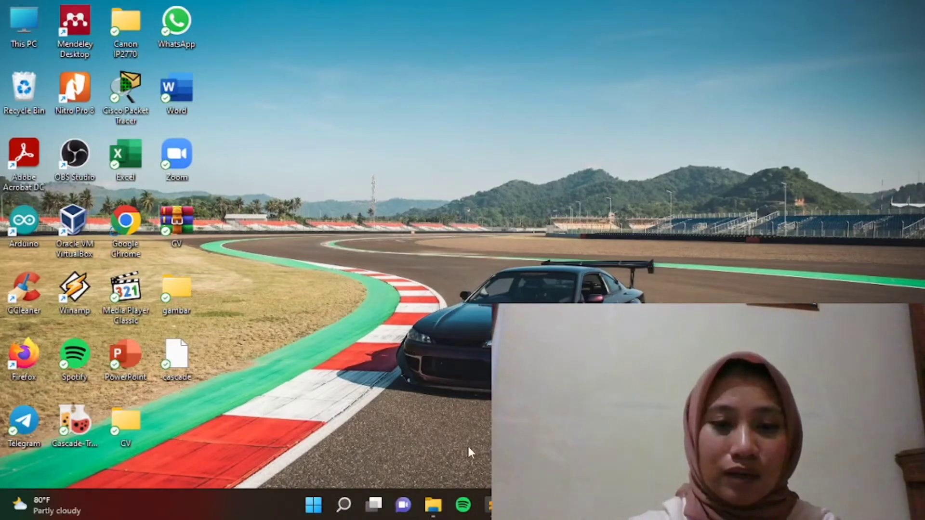
{"action": "left_click", "coordinate": [433, 505]}
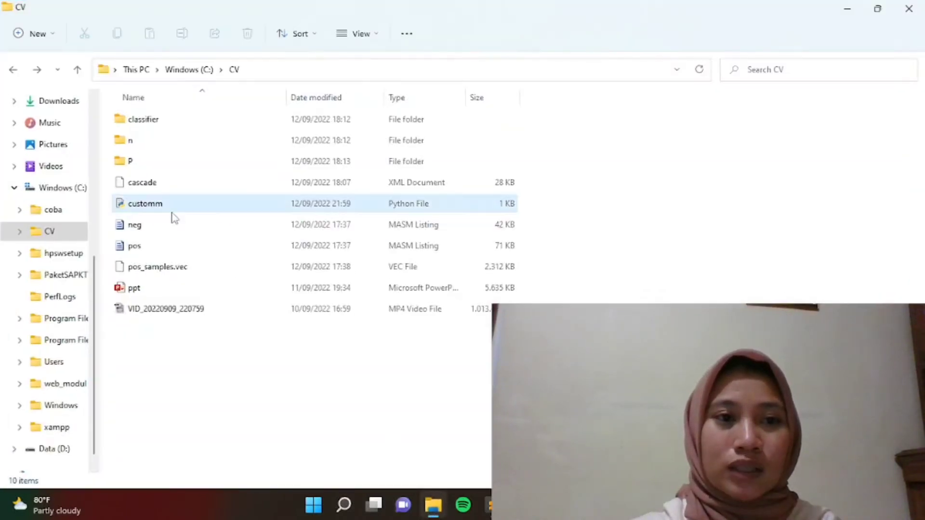
{"action": "left_click", "coordinate": [183, 71]}
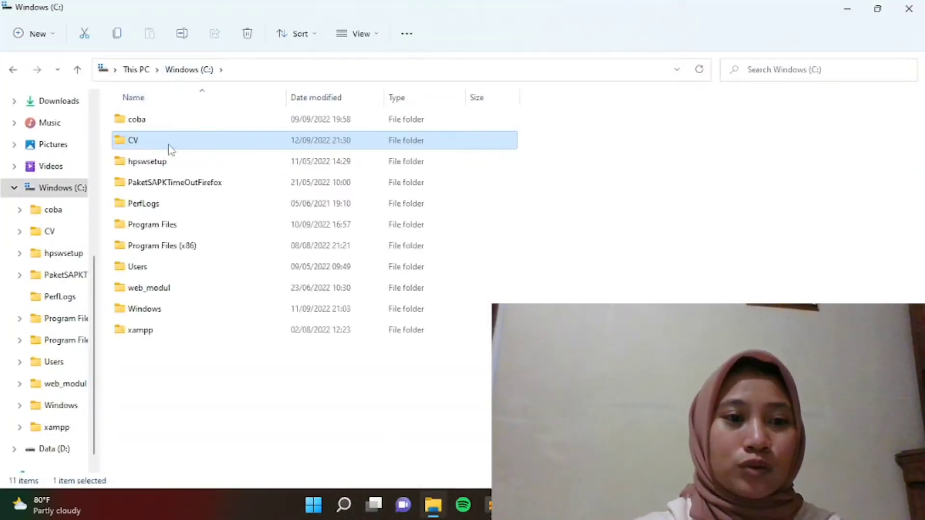
{"action": "mouse_move", "coordinate": [170, 149]}
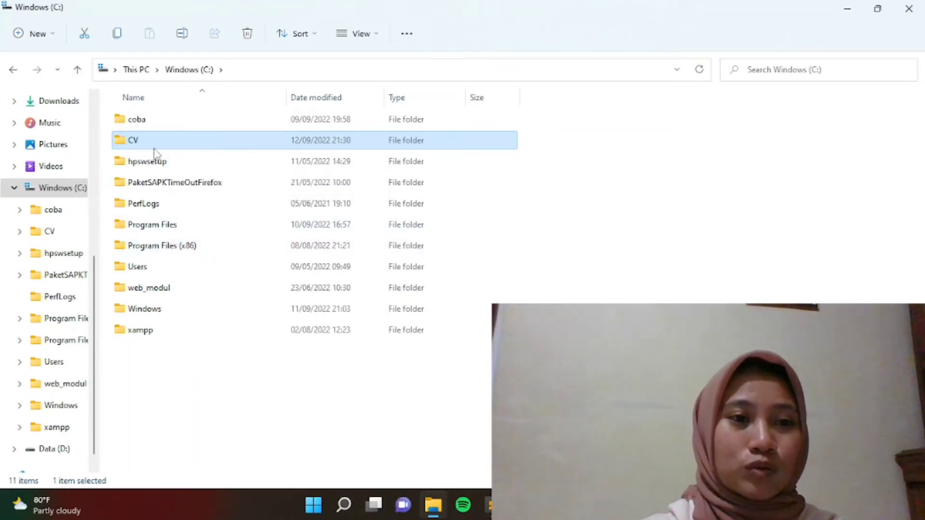
{"action": "double_click", "coordinate": [157, 141]}
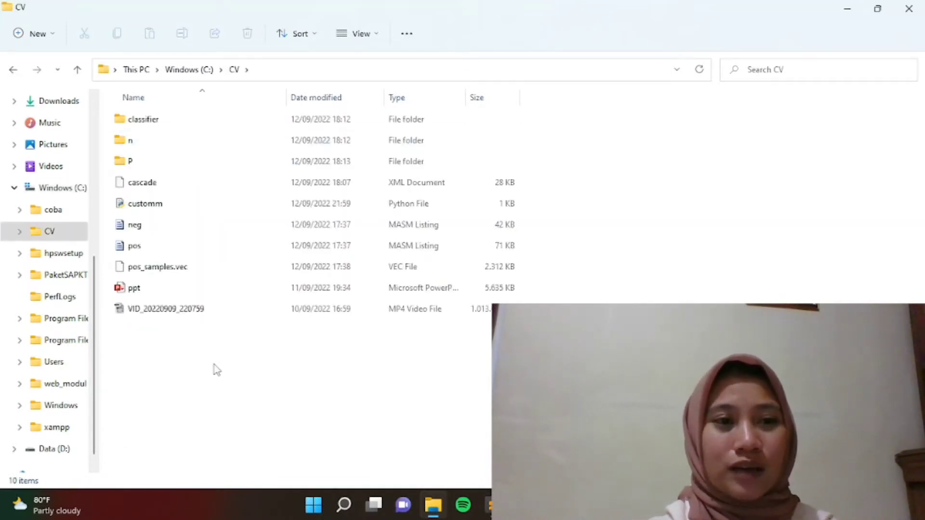
- Examine the sample images in the P and n folders inside the CV folder
{"action": "left_click", "coordinate": [129, 151]}
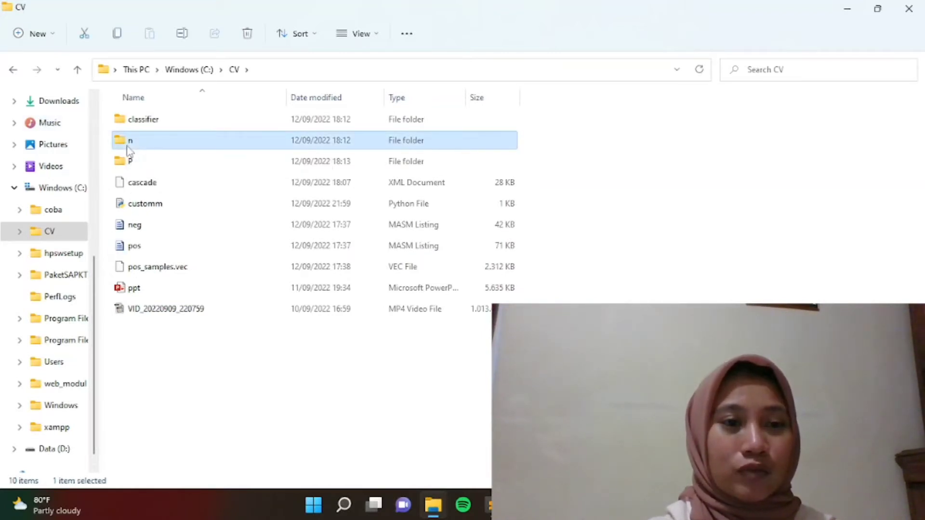
{"action": "left_click", "coordinate": [133, 170]}
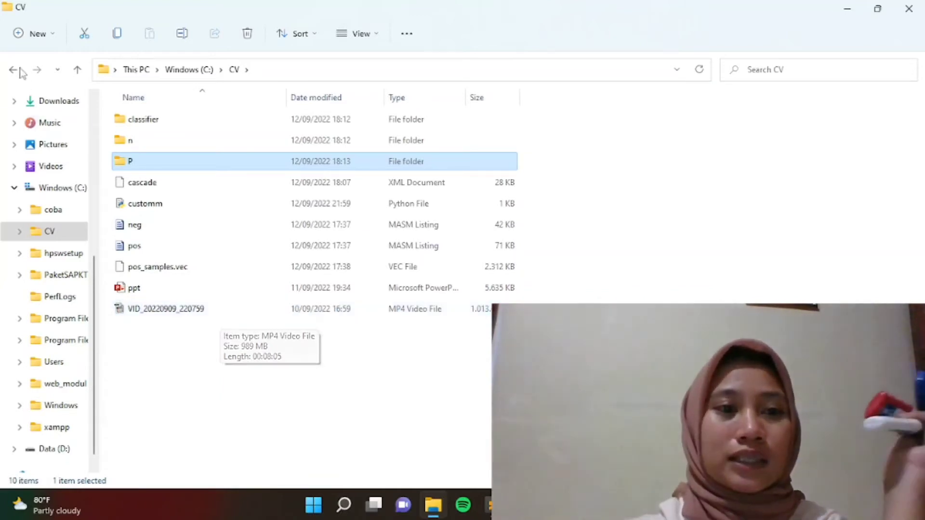
{"action": "double_click", "coordinate": [159, 166]}
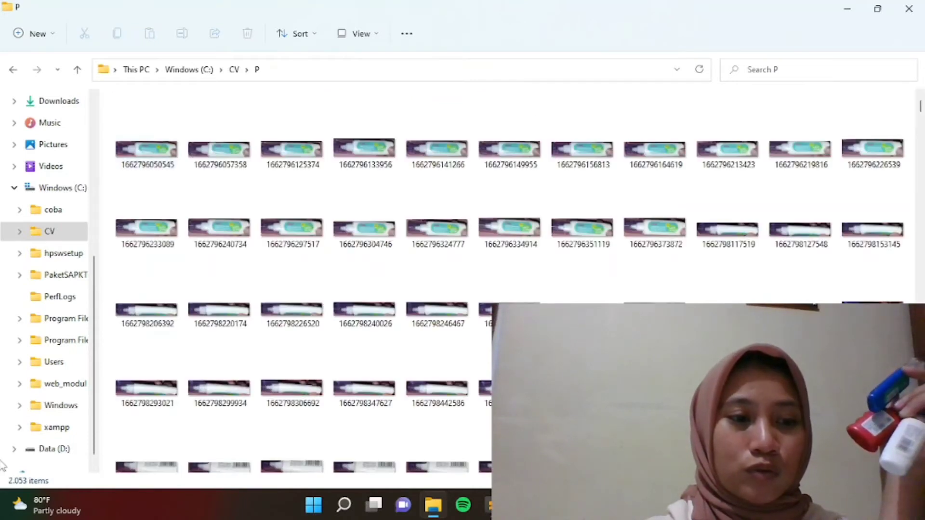
{"action": "key", "text": "alt+Left"}
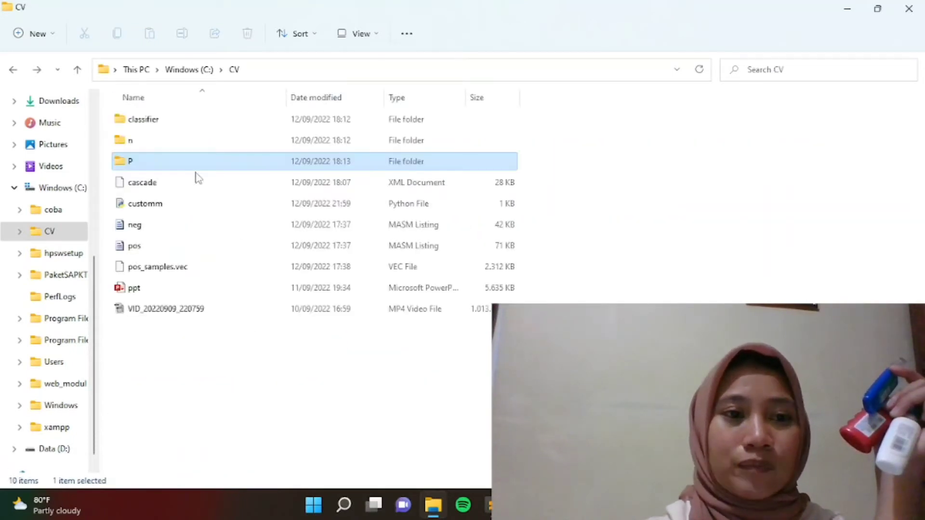
{"action": "double_click", "coordinate": [156, 144]}
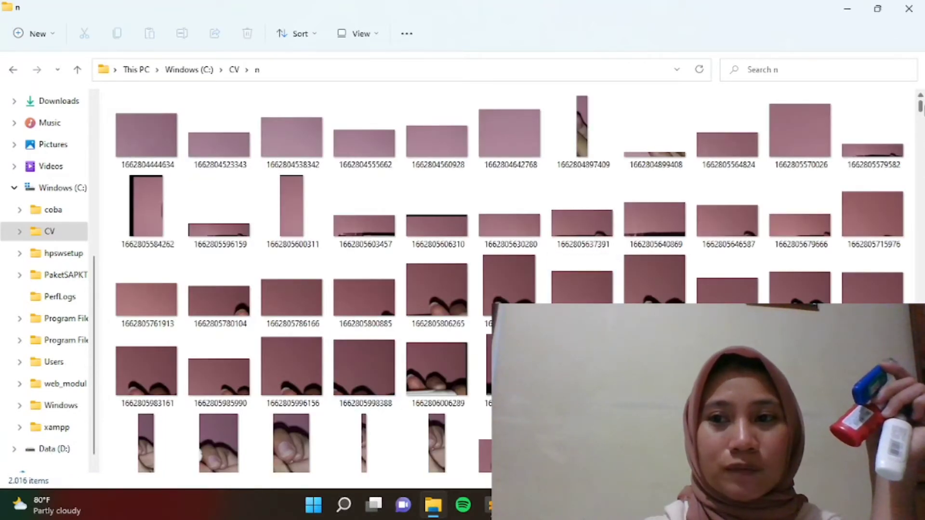
{"action": "mouse_move", "coordinate": [922, 108]}
{"action": "left_mouse_down"}
{"action": "mouse_move", "coordinate": [922, 155]}
{"action": "mouse_move", "coordinate": [923, 104]}
{"action": "left_mouse_up"}
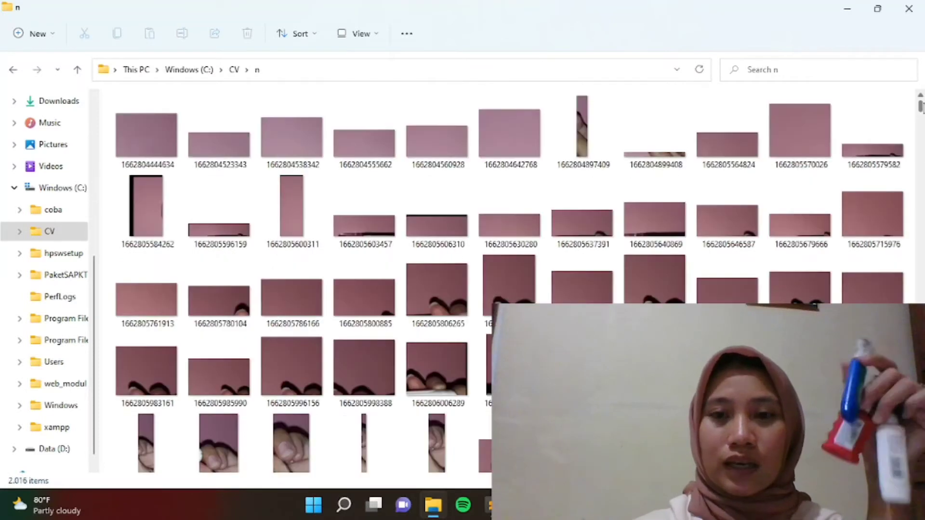
{"action": "key", "text": "alt+Left"}
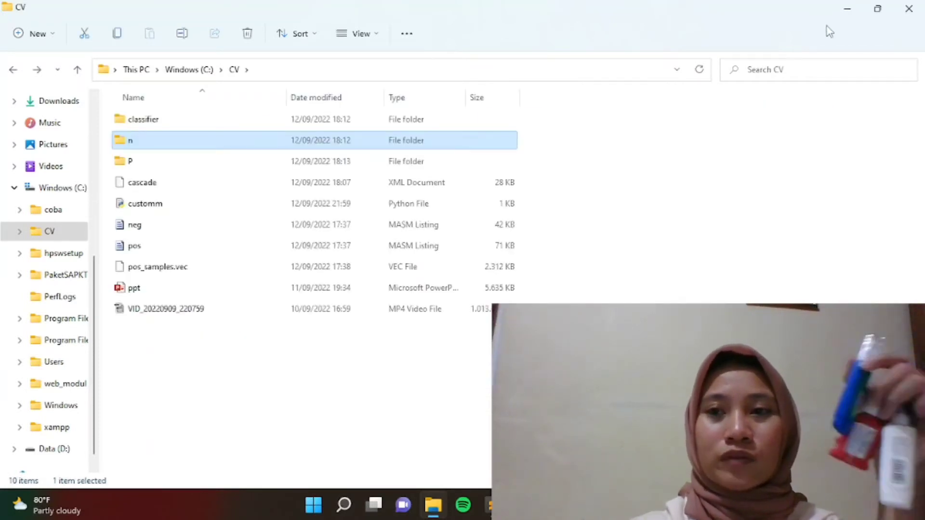
- Minimize File Explorer and launch Cascade Trainer GUI from the desktop
{"action": "left_click", "coordinate": [848, 12]}
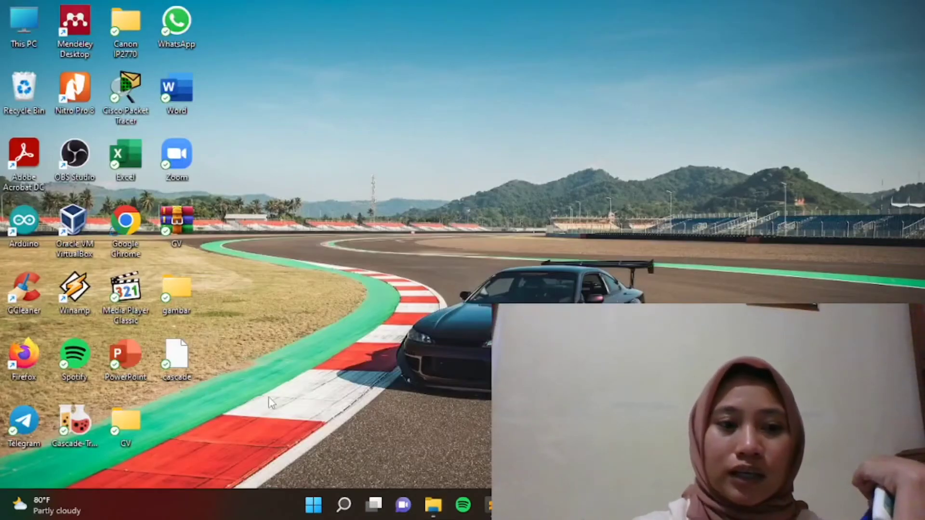
{"action": "left_click", "coordinate": [66, 436]}
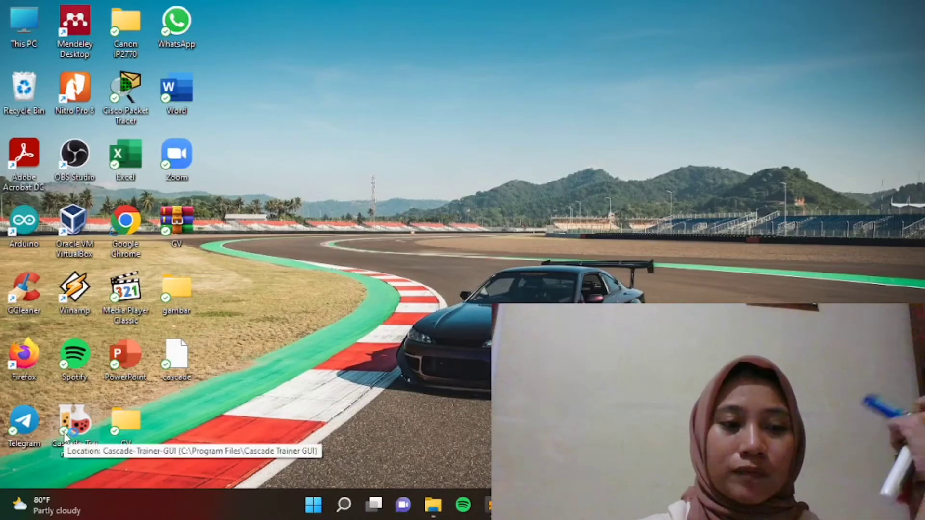
{"action": "double_click", "coordinate": [66, 435]}
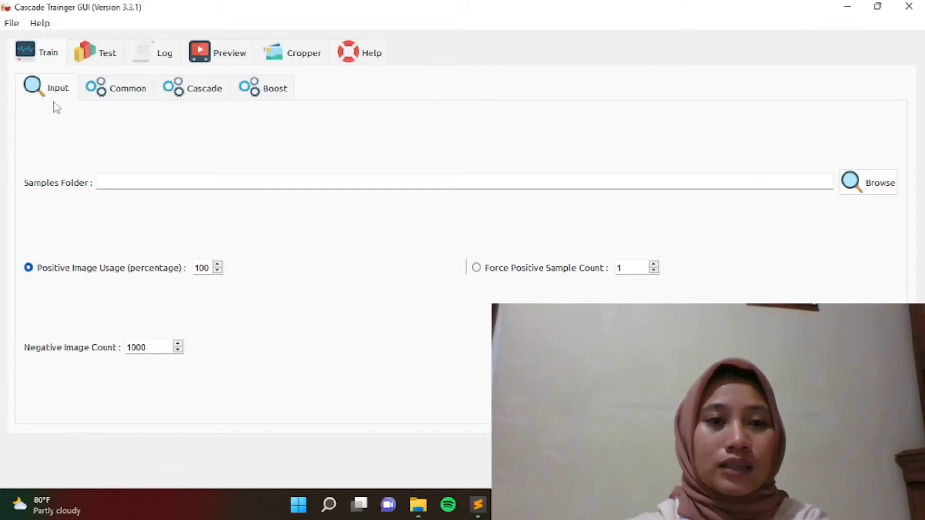
- Load the video VID_20220909_220759.mp4 from the C:/CV folder as the Cropper's input
{"action": "left_click", "coordinate": [302, 61]}
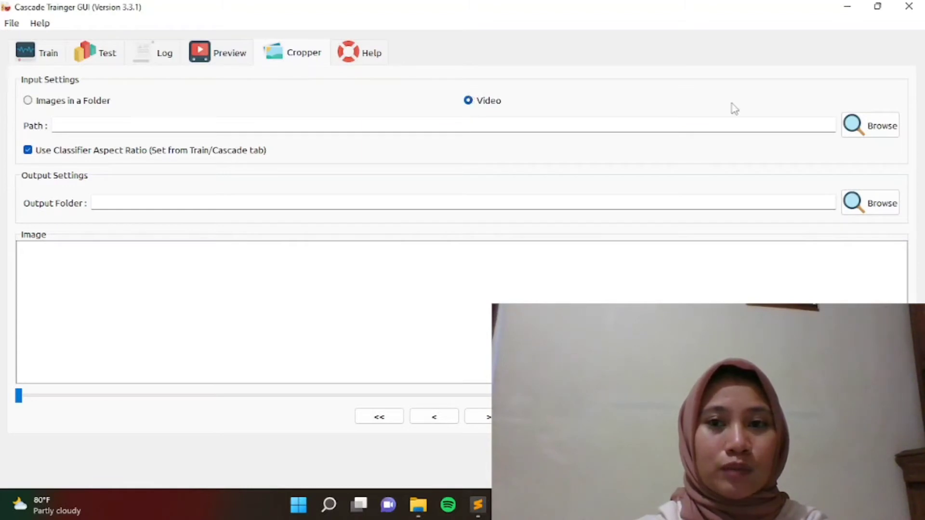
{"action": "left_click", "coordinate": [857, 134]}
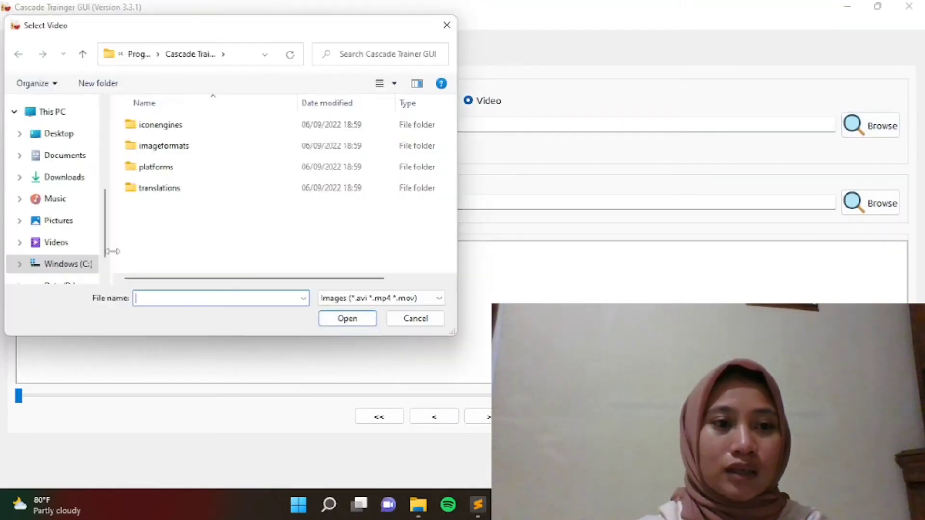
{"action": "left_click", "coordinate": [84, 266]}
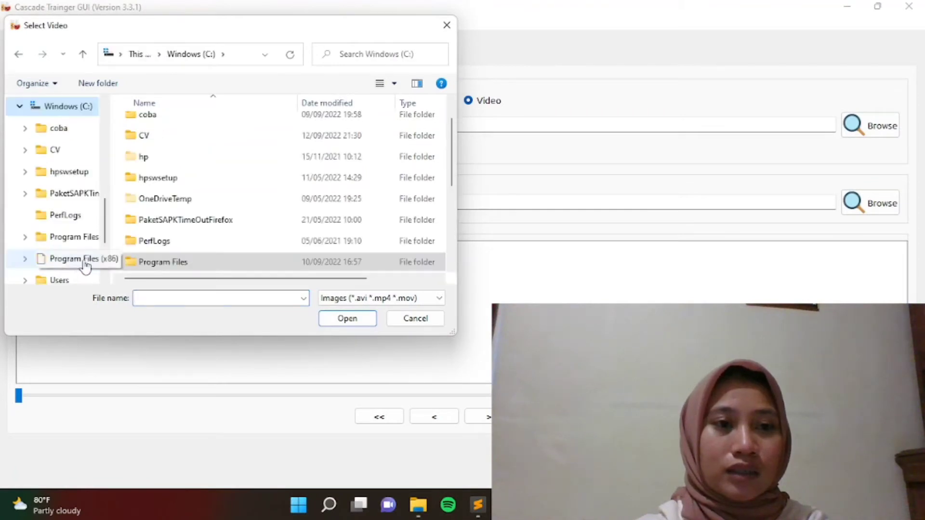
{"action": "double_click", "coordinate": [144, 146]}
{"action": "left_click", "coordinate": [154, 189]}
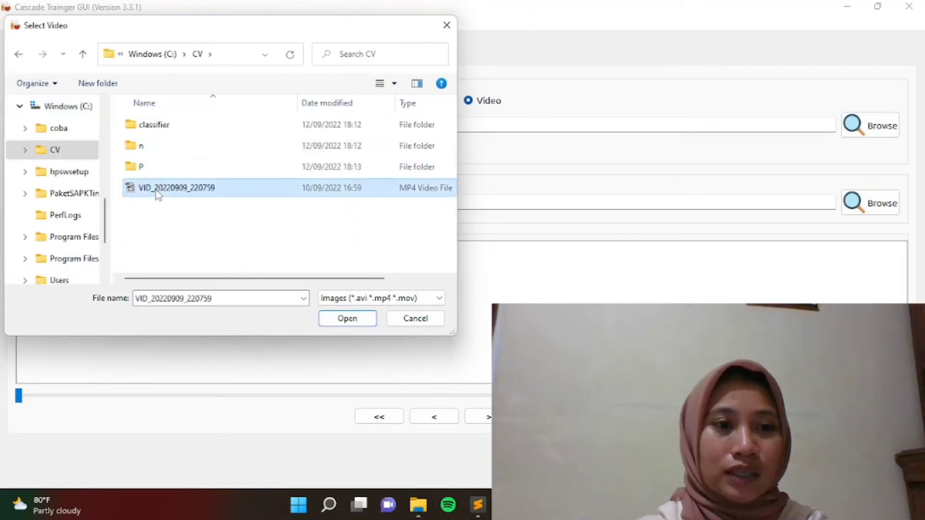
{"action": "left_click", "coordinate": [346, 319]}
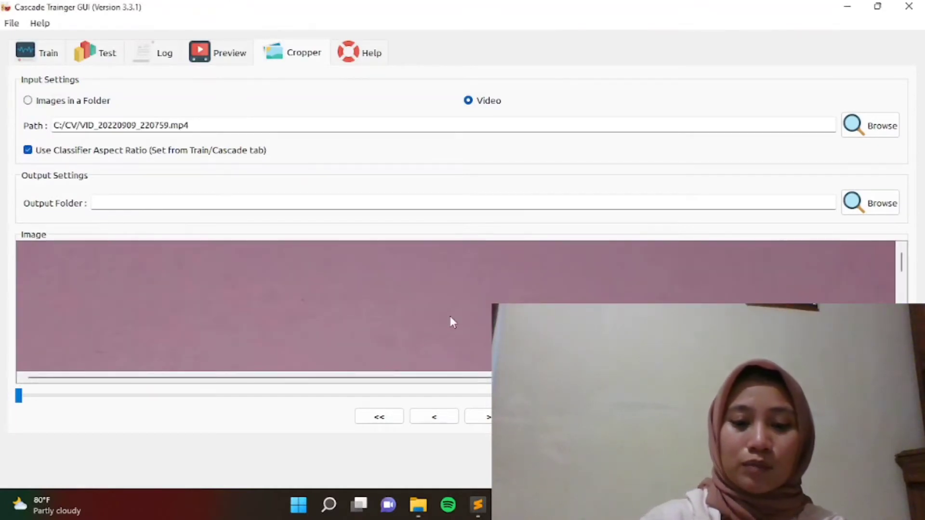
{"action": "scroll", "coordinate": [450, 316], "scroll_direction": "down", "scroll_amount": 4}
{"action": "scroll", "coordinate": [450, 316], "scroll_direction": "down", "scroll_amount": 3}
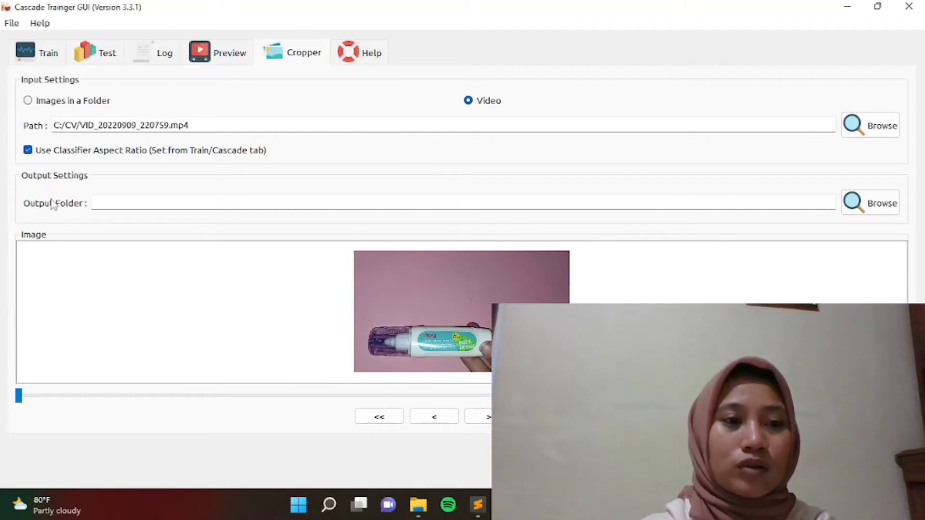
- Set the Cropper's output folder to C:/CV/P
{"action": "left_click", "coordinate": [862, 211]}
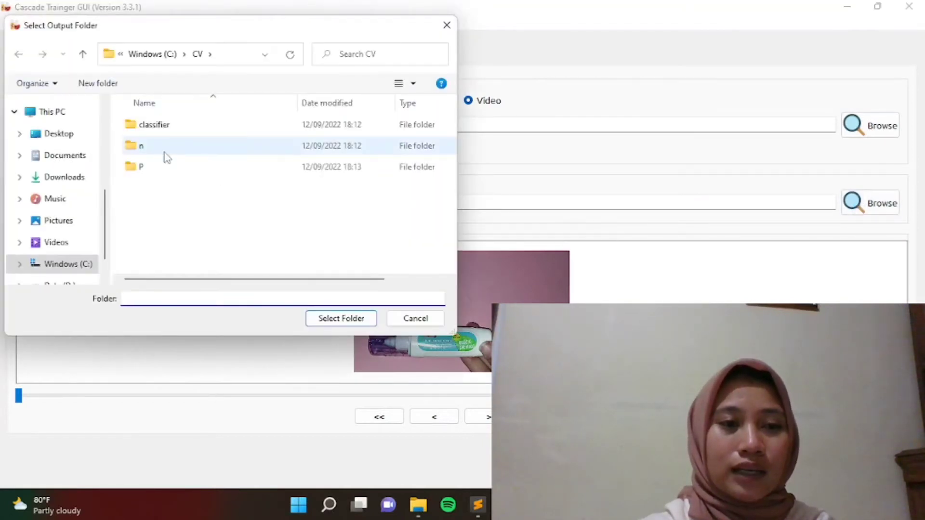
{"action": "left_click", "coordinate": [145, 152]}
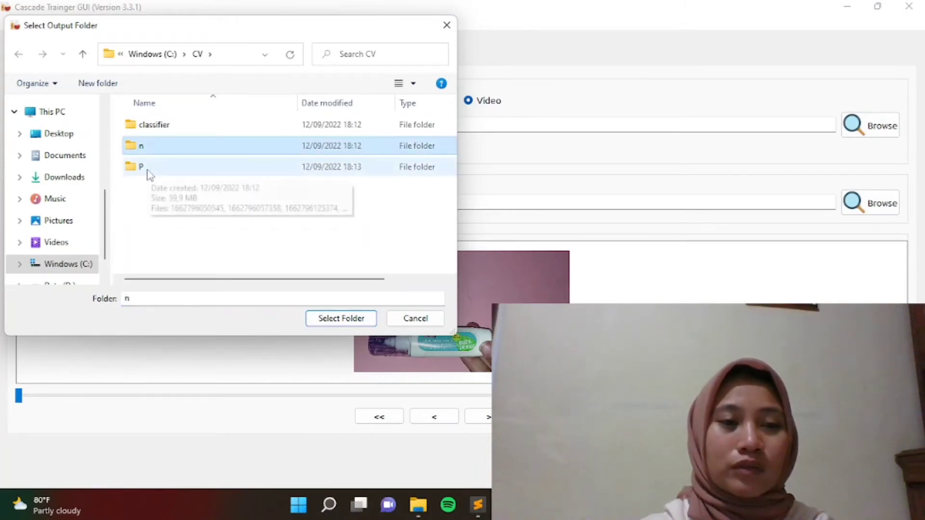
{"action": "left_click", "coordinate": [150, 173]}
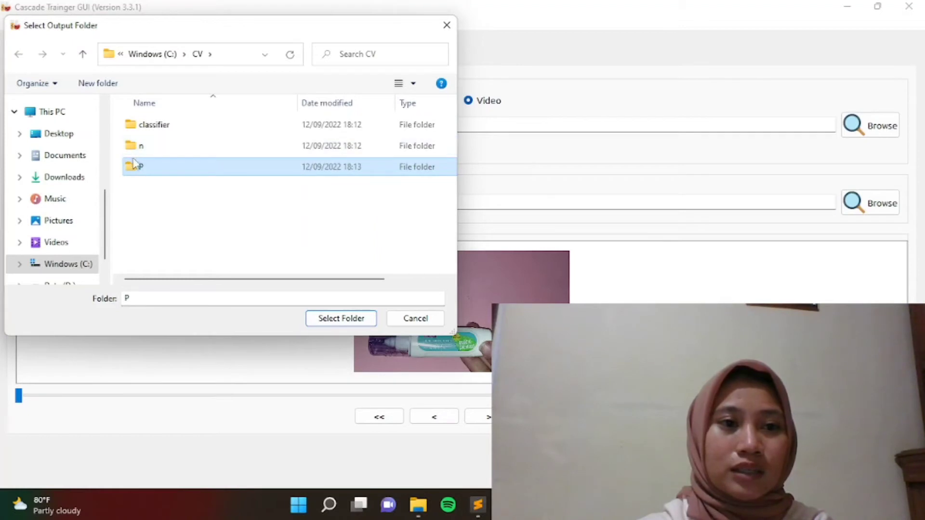
{"action": "left_click", "coordinate": [350, 318]}
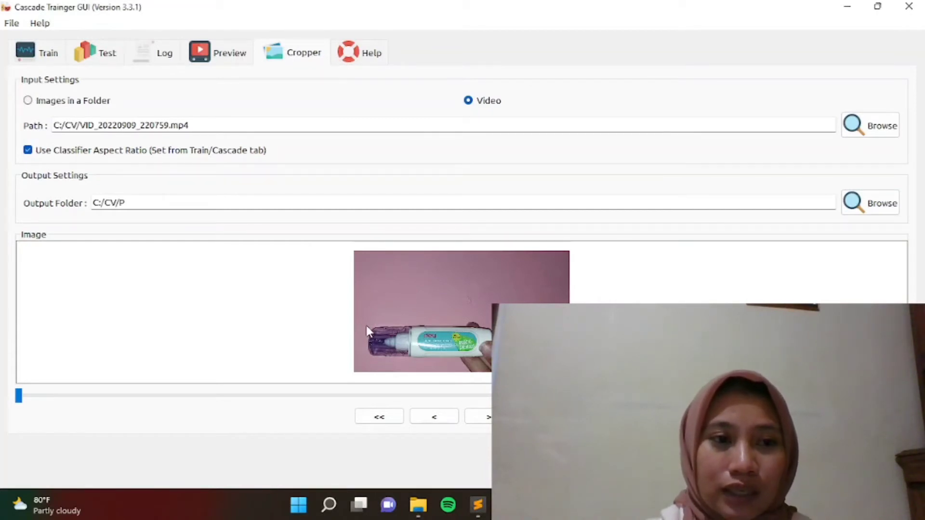
- Crop the bottle in the current video frame and save the selection twice, then advance to the following frames
{"action": "mouse_move", "coordinate": [366, 325]}
{"action": "left_mouse_down"}
{"action": "mouse_move", "coordinate": [383, 341]}
{"action": "mouse_move", "coordinate": [489, 358]}
{"action": "left_mouse_up"}
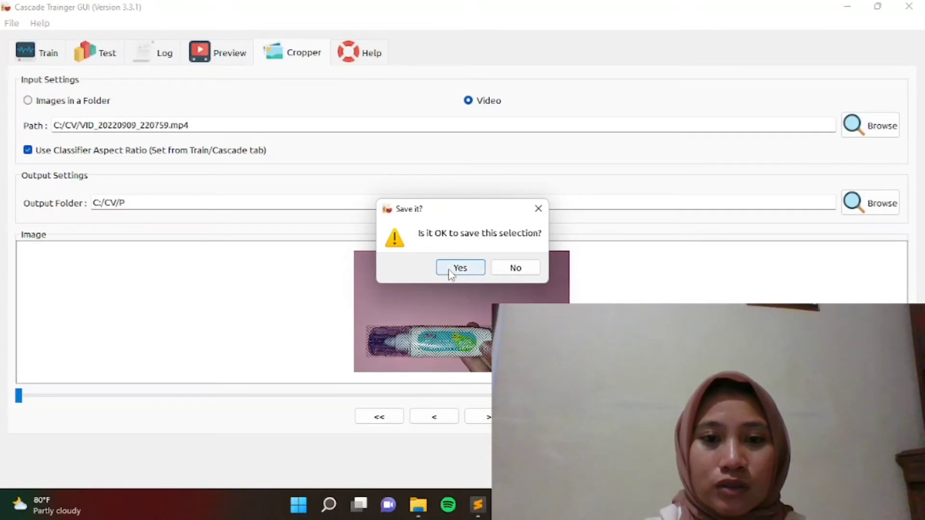
{"action": "left_click", "coordinate": [459, 266]}
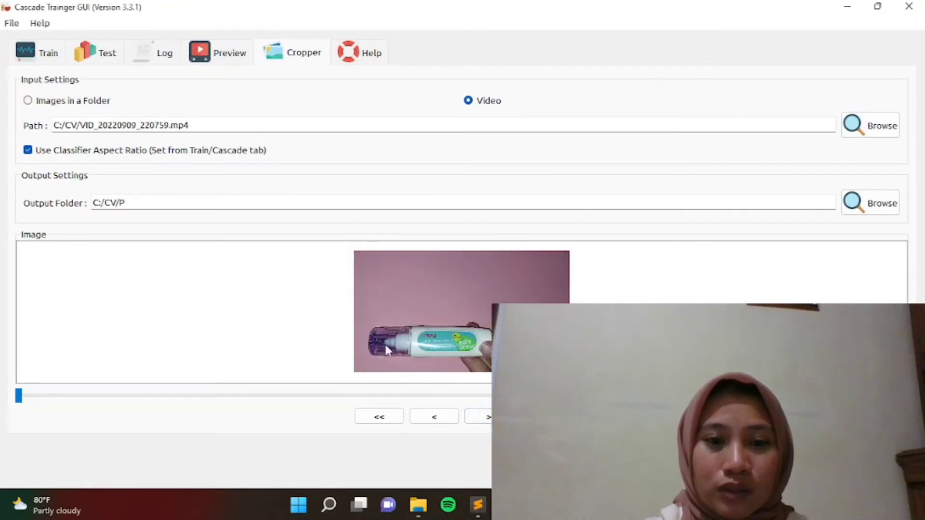
{"action": "mouse_move", "coordinate": [367, 319]}
{"action": "left_mouse_down"}
{"action": "mouse_move", "coordinate": [433, 363]}
{"action": "mouse_move", "coordinate": [491, 361]}
{"action": "left_mouse_up"}
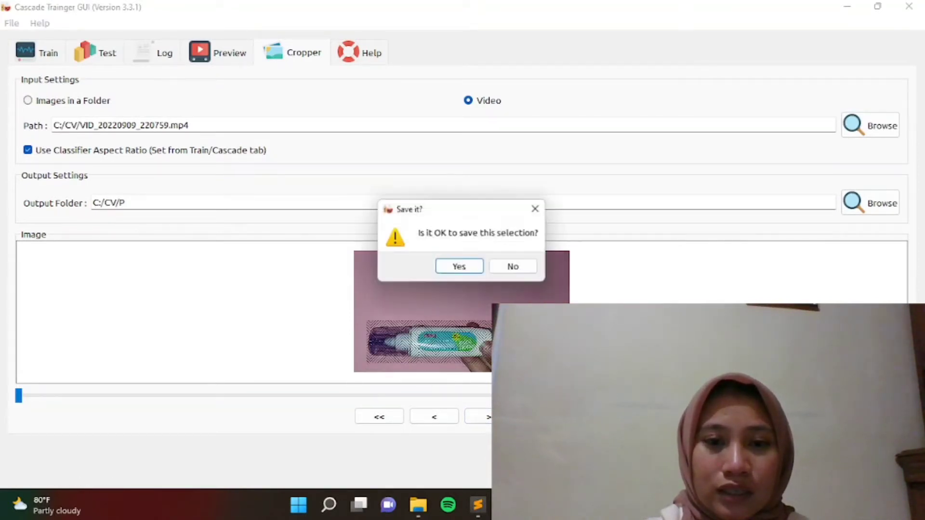
{"action": "left_click", "coordinate": [462, 269]}
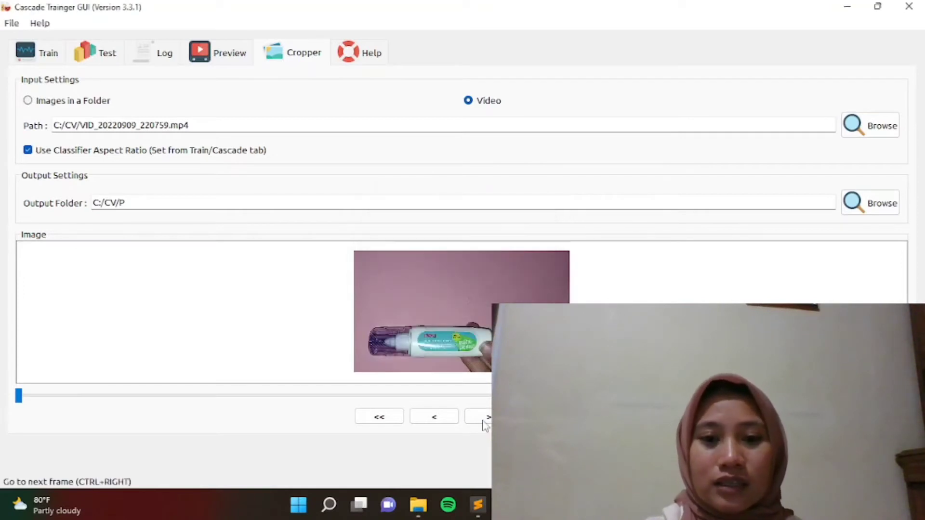
{"action": "left_click", "coordinate": [487, 417]}
{"action": "left_click", "coordinate": [487, 417]}
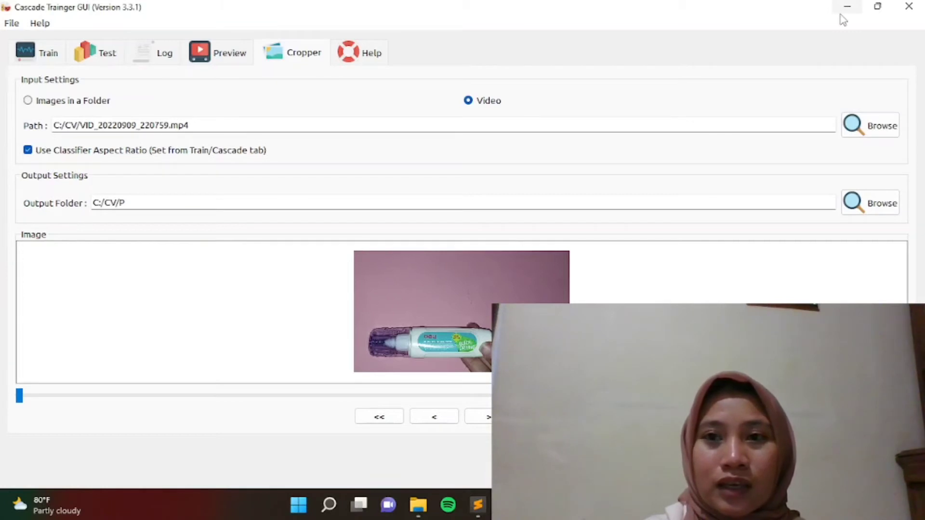
- Set the training samples folder to C:/CV
{"action": "left_click", "coordinate": [42, 57]}
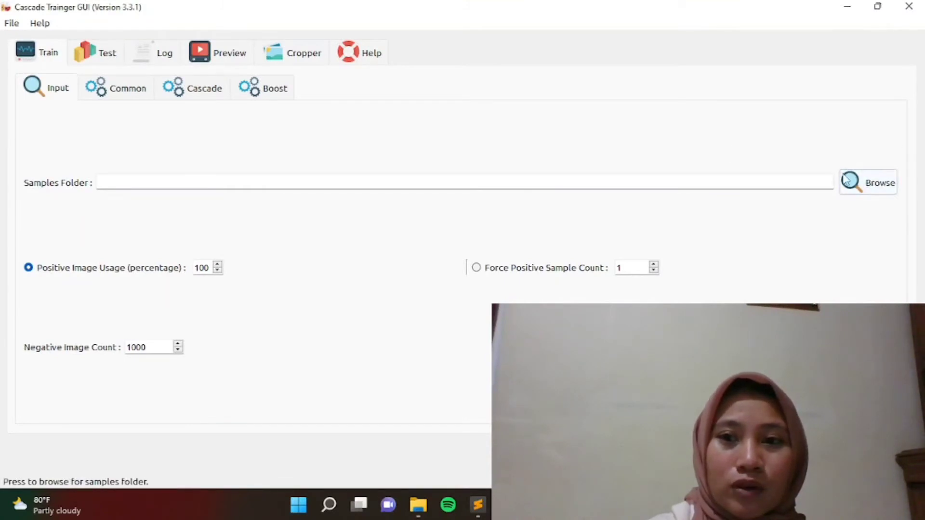
{"action": "left_click", "coordinate": [863, 183]}
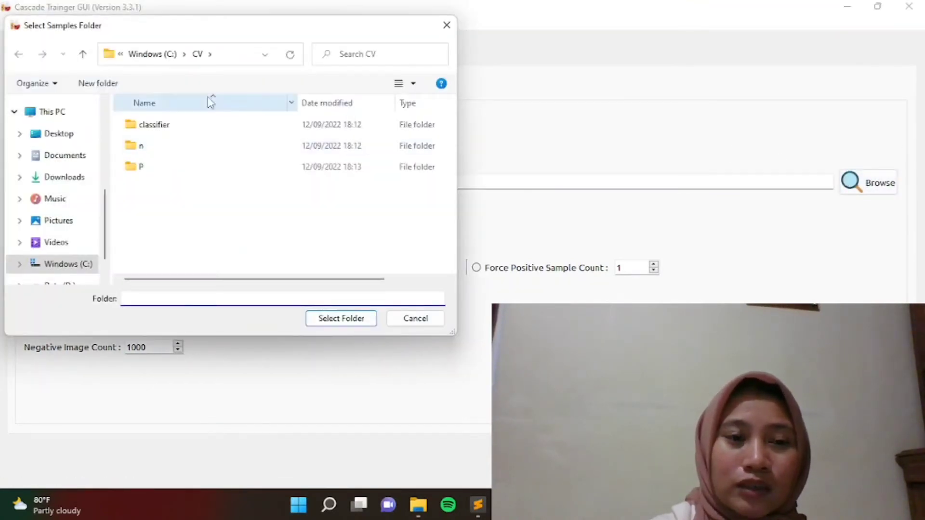
{"action": "left_click", "coordinate": [163, 55]}
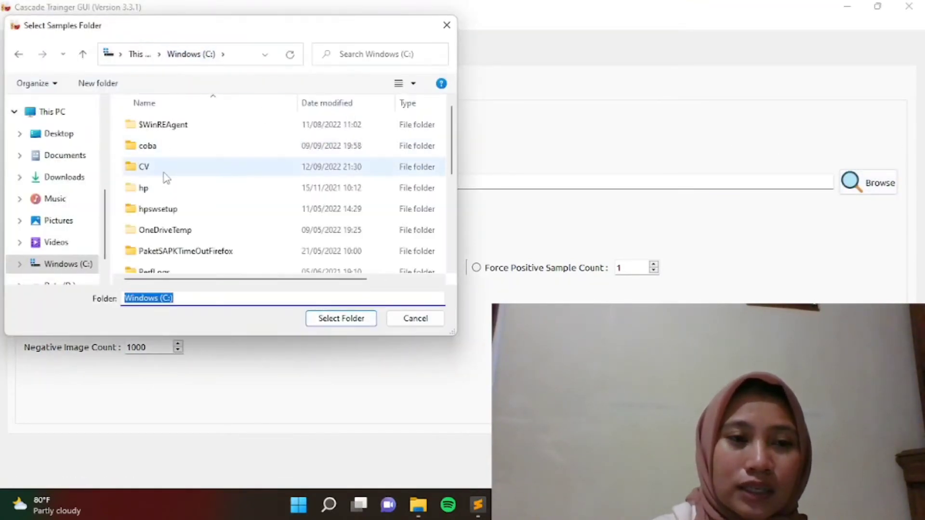
{"action": "left_click", "coordinate": [164, 172]}
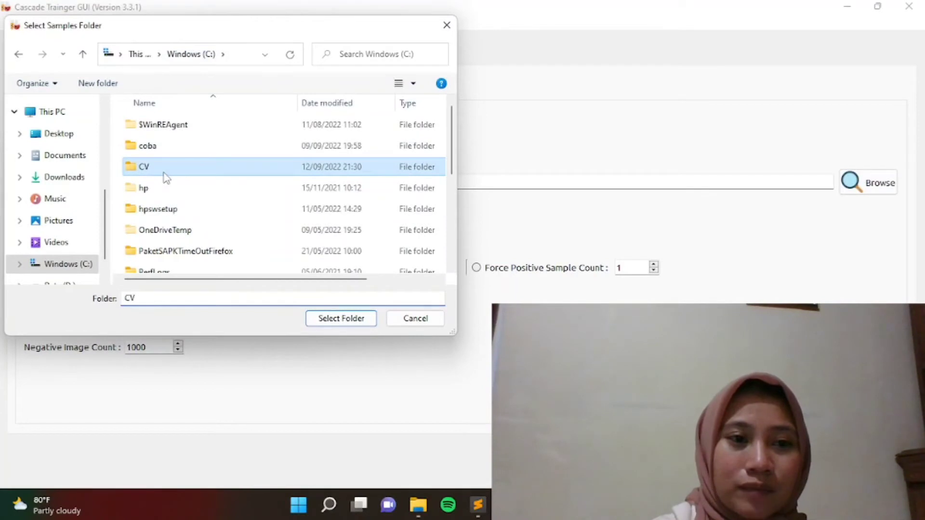
{"action": "left_click", "coordinate": [317, 320]}
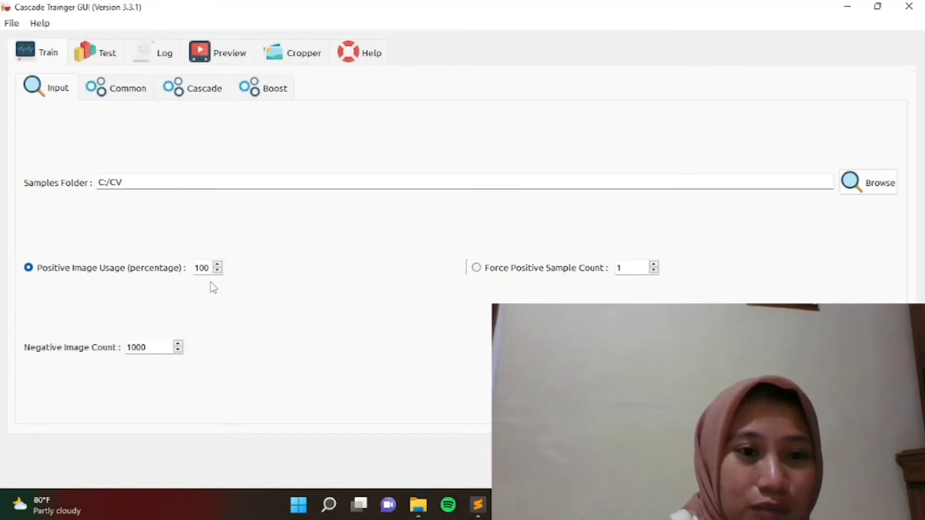
- Set the positive image usage to 50 percent and the negative image count to 2000
{"action": "left_click", "coordinate": [203, 266]}
{"action": "key", "text": "BackSpace"}
{"action": "key", "text": "BackSpace"}
{"action": "type", "text": "50"}
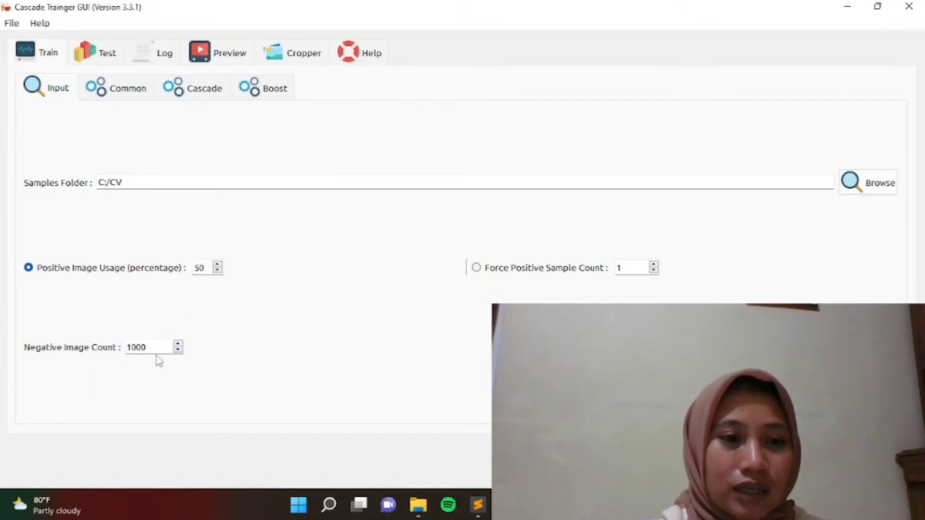
{"action": "left_click", "coordinate": [132, 347]}
{"action": "key", "text": "BackSpace"}
{"action": "type", "text": "2"}
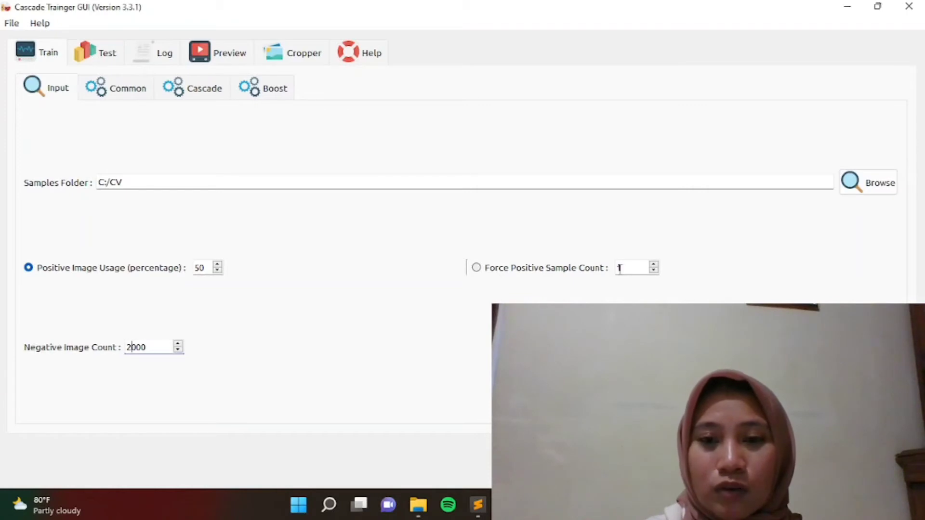
- Set the number of training stages to 10 and the number of threads to 2
{"action": "left_click", "coordinate": [124, 91]}
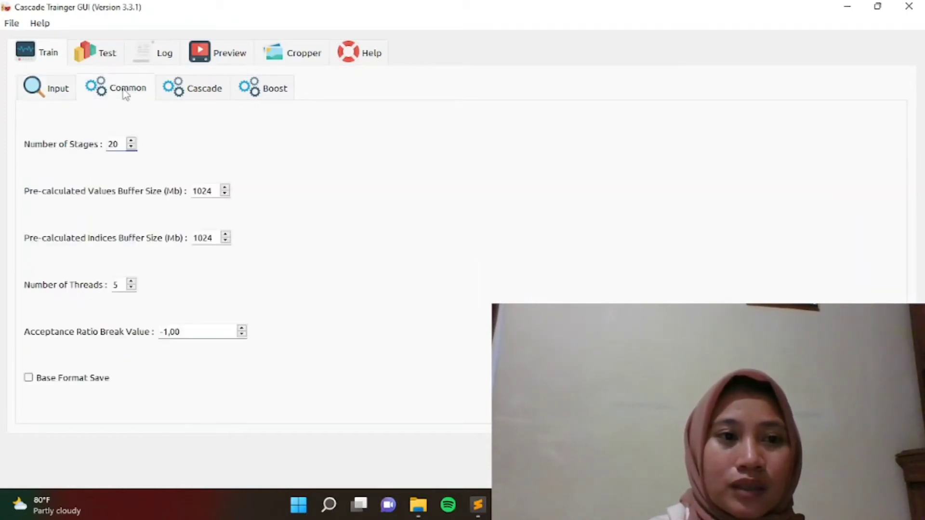
{"action": "left_click", "coordinate": [105, 145]}
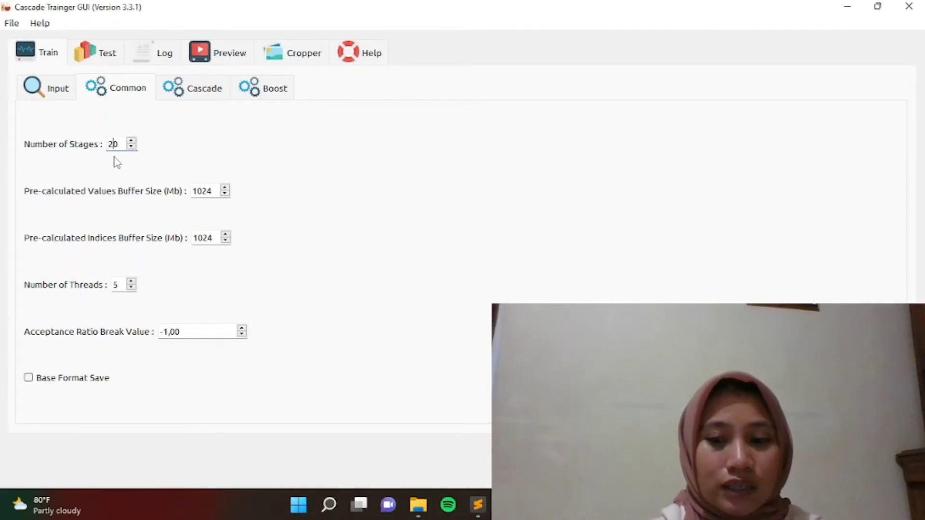
{"action": "key", "text": "BackSpace"}
{"action": "type", "text": "1"}
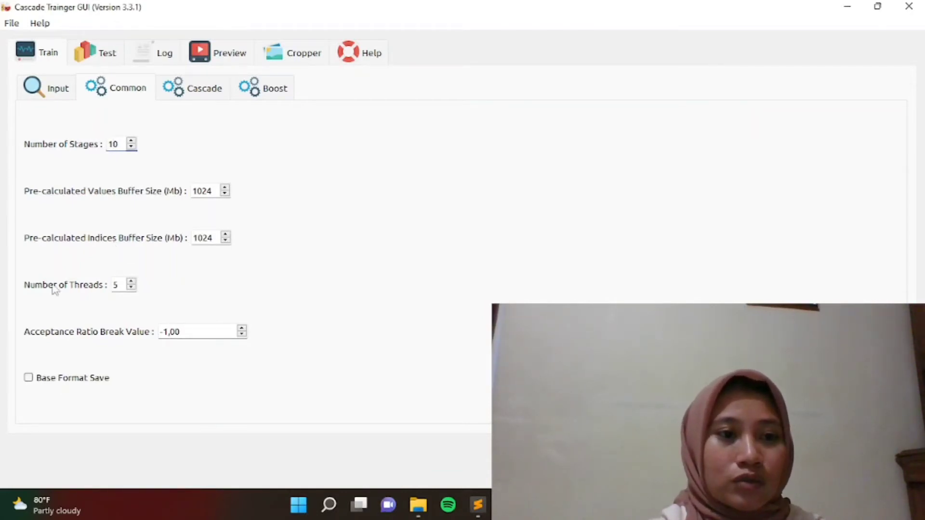
{"action": "left_click", "coordinate": [118, 285]}
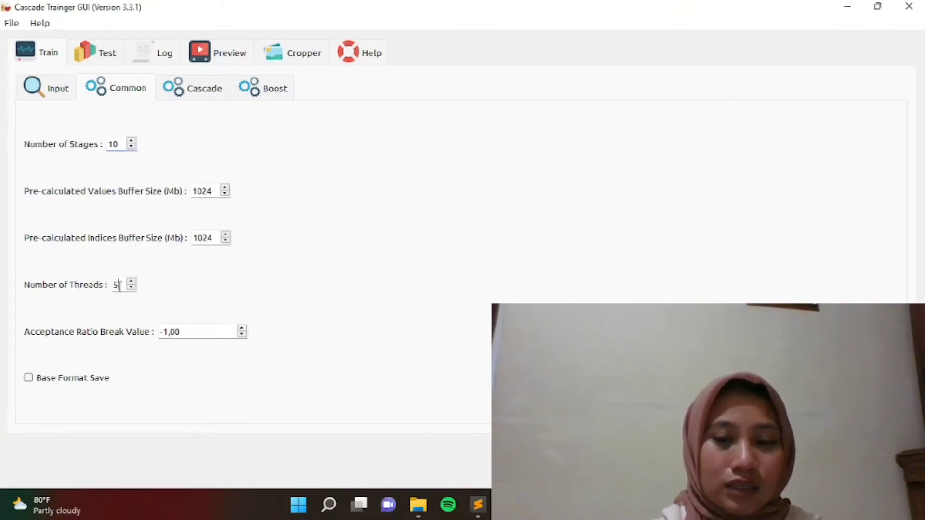
{"action": "key", "text": "BackSpace"}
{"action": "type", "text": "2"}
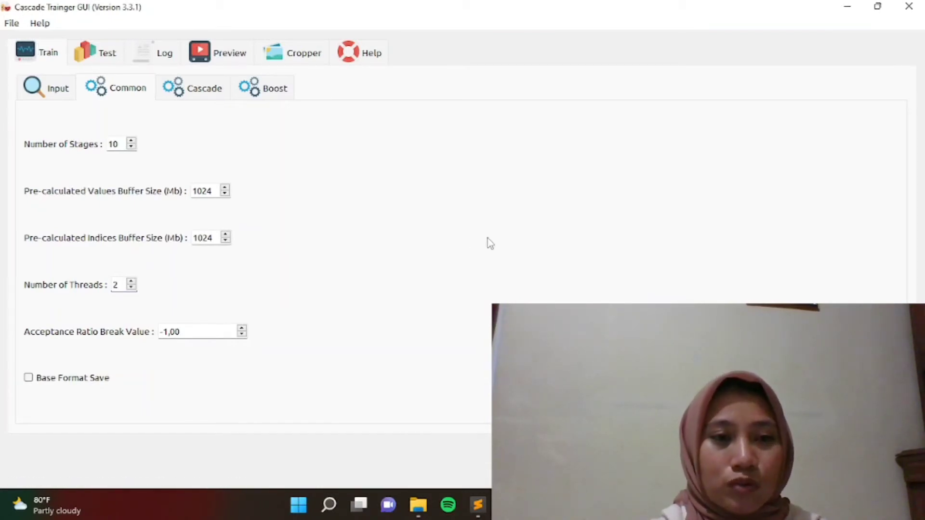
- Start the cascade training with the configured C:/CV samples
{"action": "left_click", "coordinate": [52, 94]}
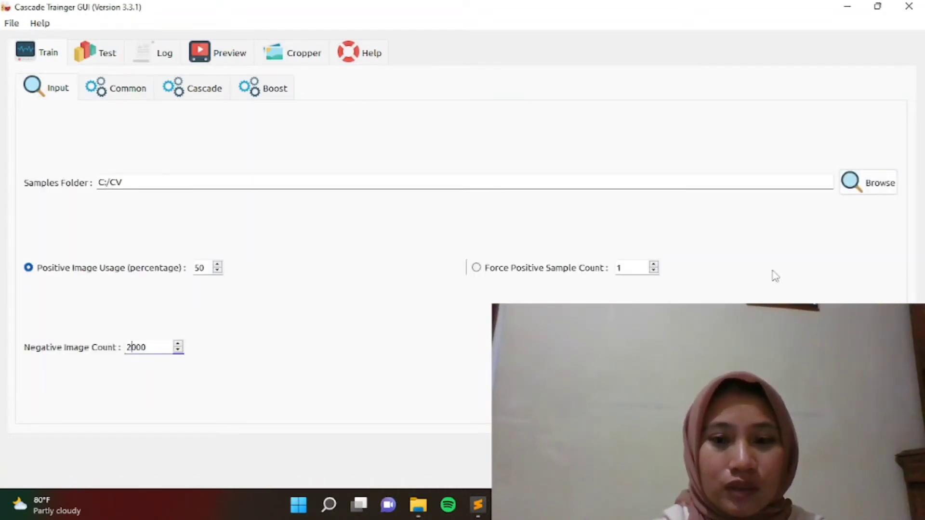
{"action": "left_click", "coordinate": [868, 458]}
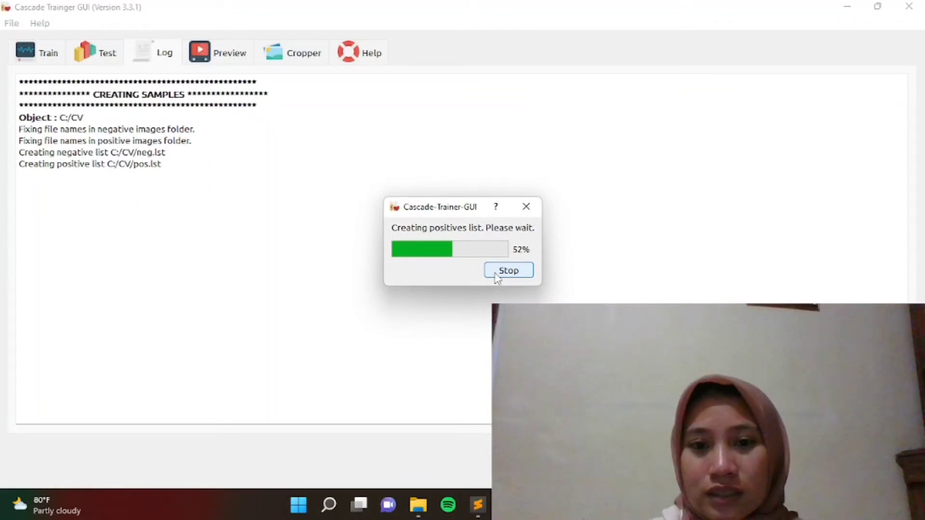
- Switch to File Explorer and examine the classifier folder's output files and the cascade XML file in C:\CV
{"action": "left_click", "coordinate": [418, 505]}
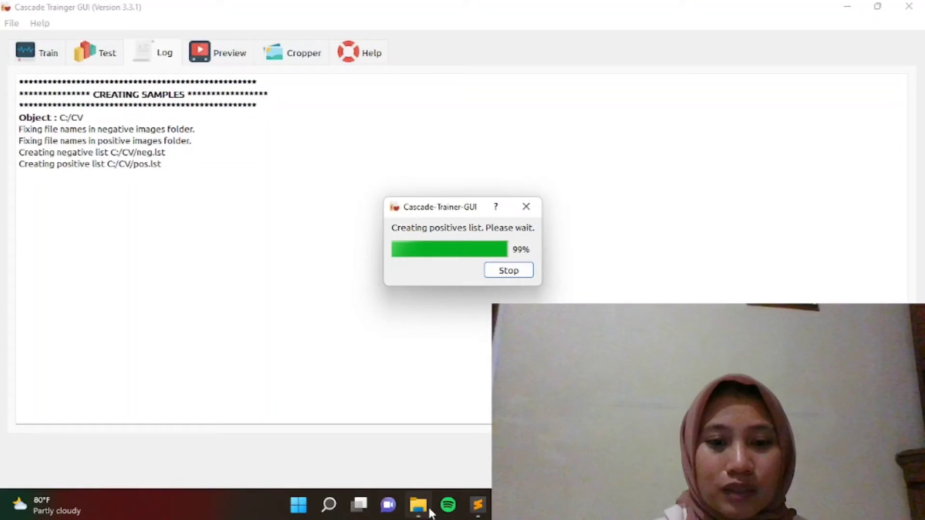
{"action": "left_click", "coordinate": [424, 507]}
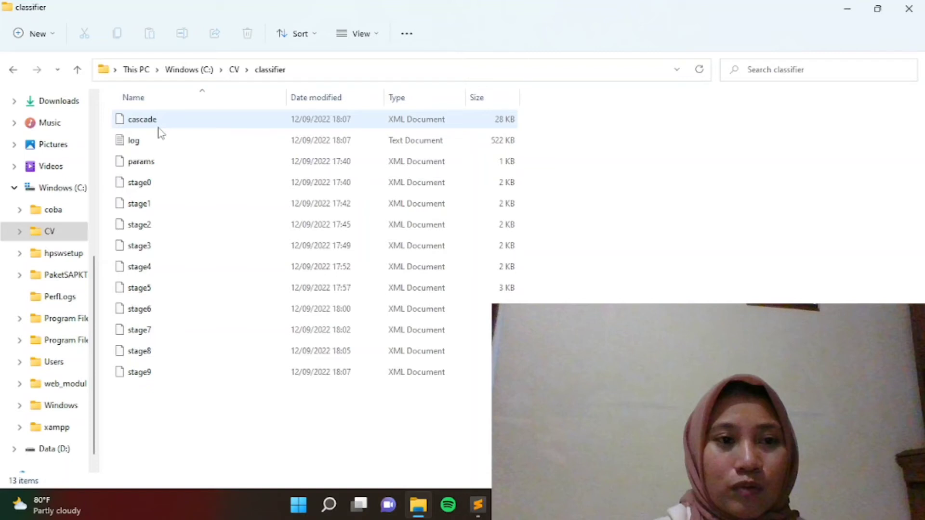
{"action": "key", "text": "alt+Up"}
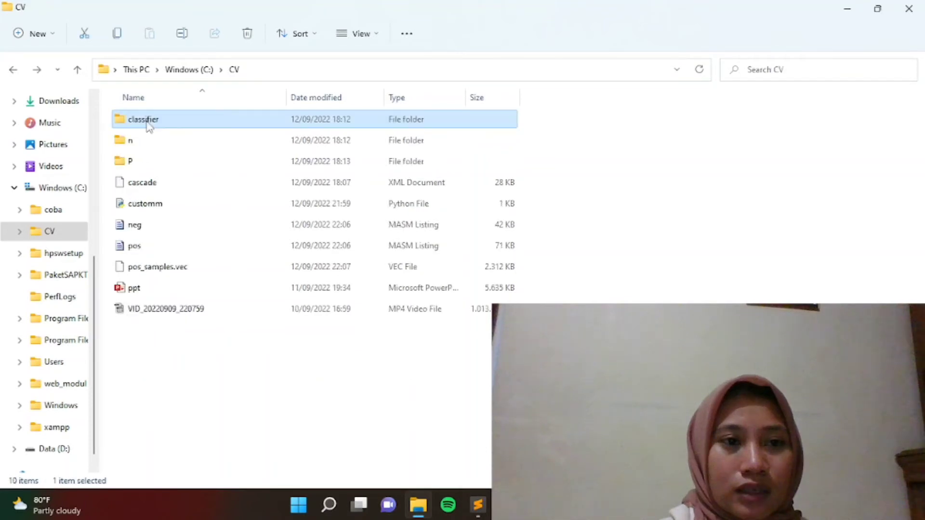
{"action": "double_click", "coordinate": [147, 124]}
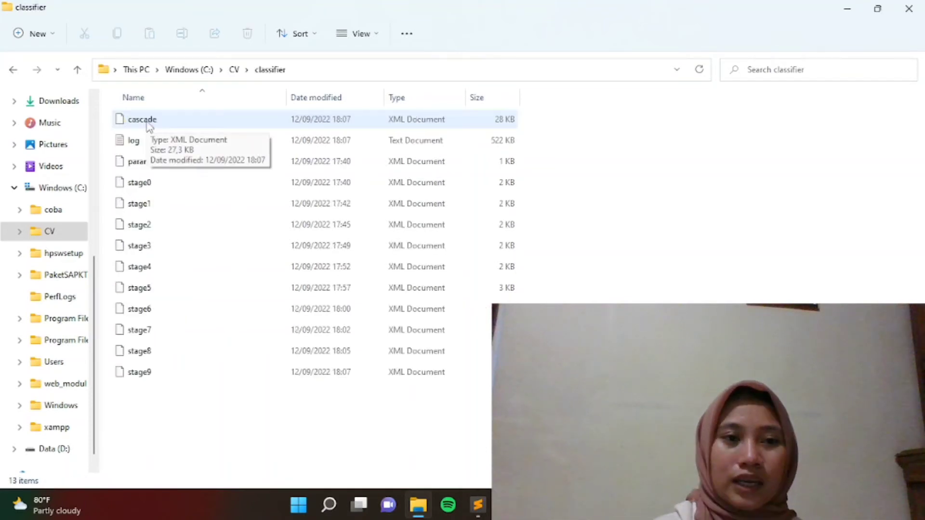
{"action": "key", "text": "alt+Up"}
{"action": "left_click", "coordinate": [159, 185]}
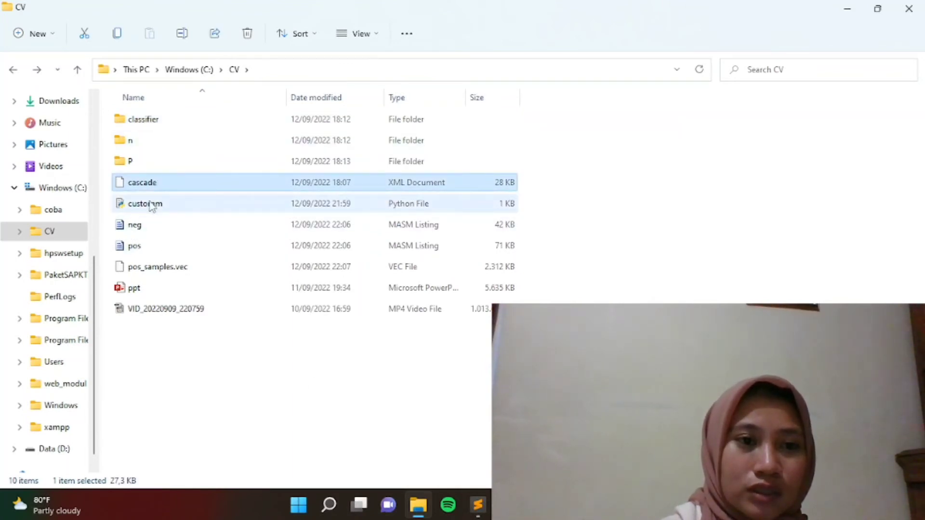
- Open the customm Python file in Notepad, check which cascade file it loads, and close it
{"action": "left_click", "coordinate": [149, 212]}
{"action": "right_click", "coordinate": [150, 215]}
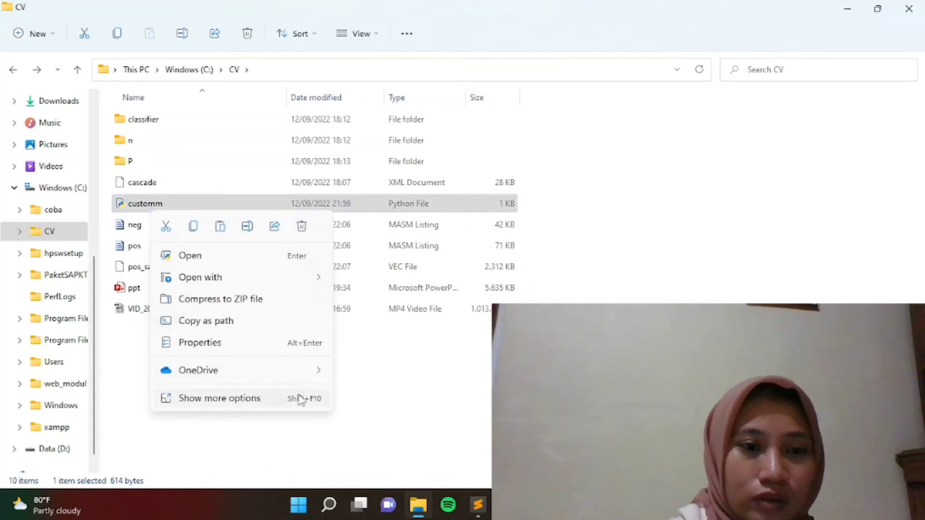
{"action": "left_click", "coordinate": [289, 283]}
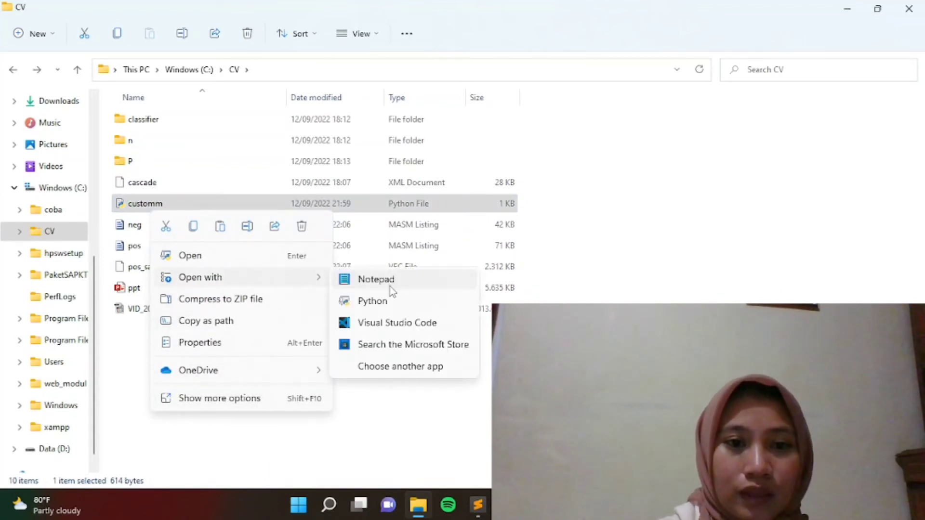
{"action": "left_click", "coordinate": [390, 287]}
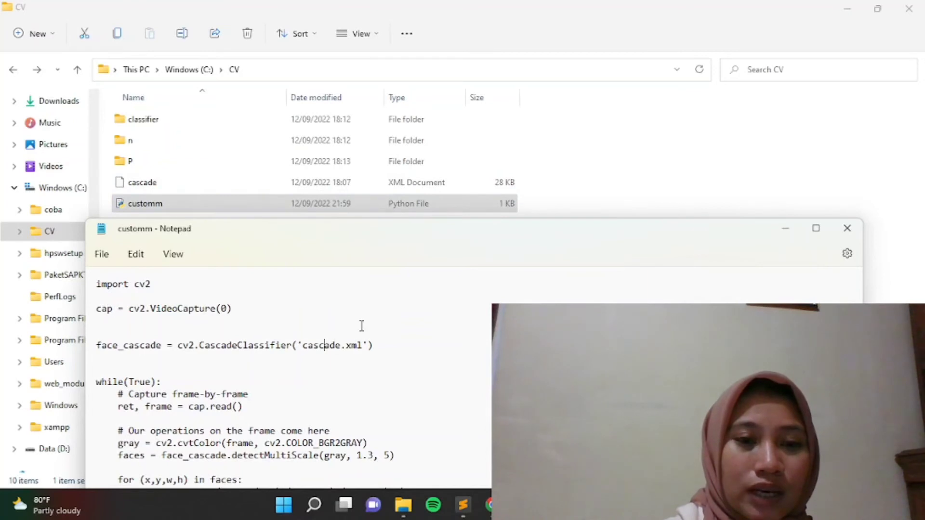
{"action": "left_click", "coordinate": [848, 230]}
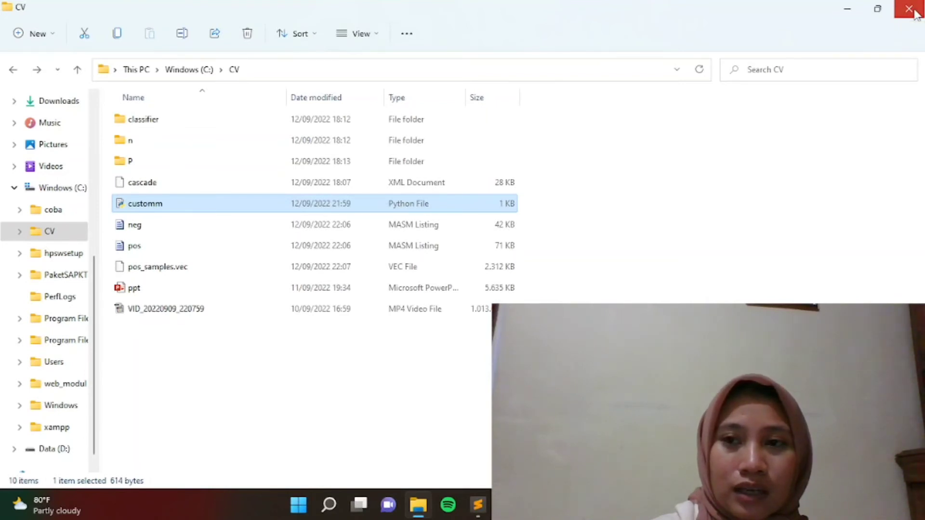
- Close File Explorer and exit the Cascade Trainer
{"action": "left_click", "coordinate": [911, 9]}
{"action": "left_click", "coordinate": [911, 10]}
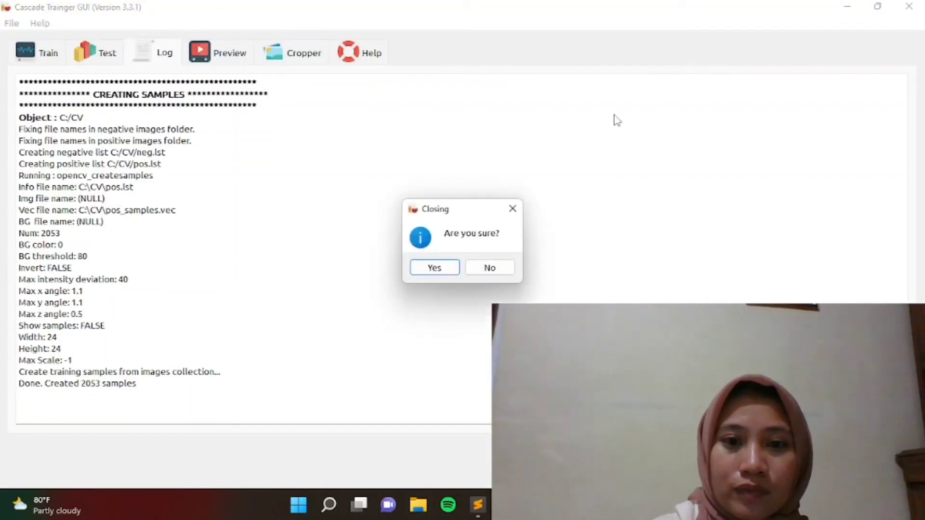
{"action": "left_click", "coordinate": [434, 267]}
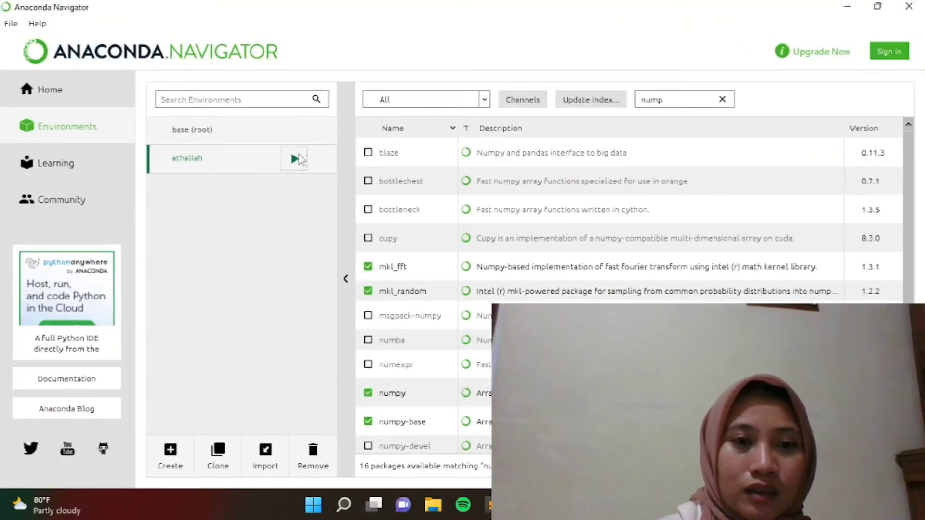
- Open a terminal for the Anaconda environment listed below base (root) and move up two directories to C:\
{"action": "left_click", "coordinate": [294, 159]}
{"action": "left_click", "coordinate": [326, 161]}
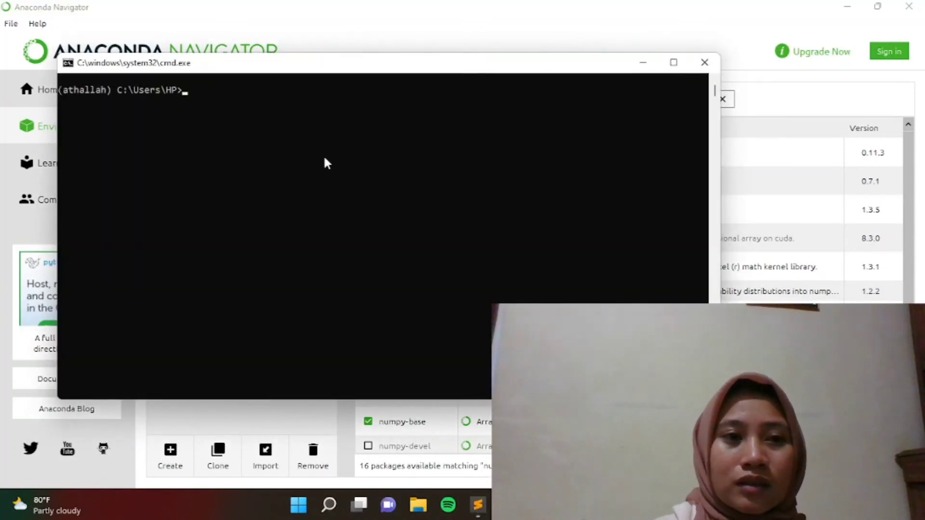
{"action": "type", "text": "cd.."}
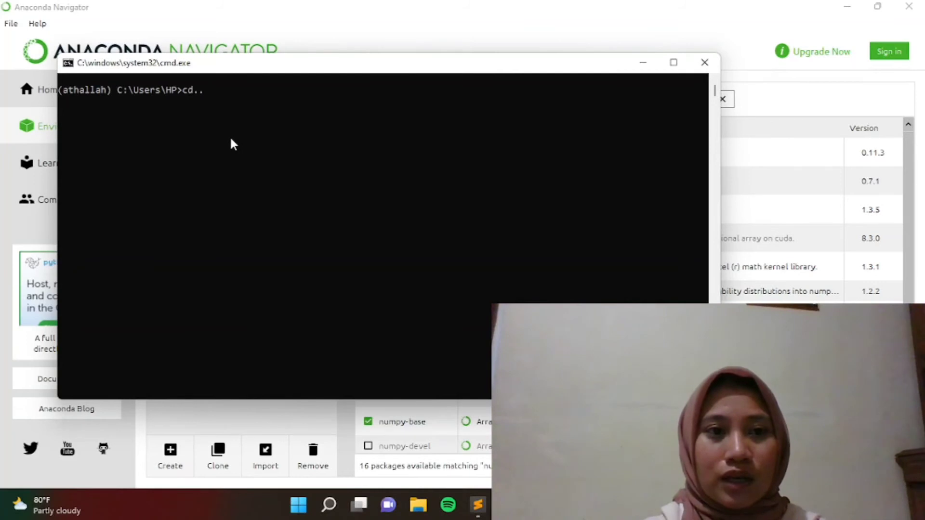
{"action": "key", "text": "Return"}
{"action": "type", "text": "cd.."}
{"action": "key", "text": "Return"}
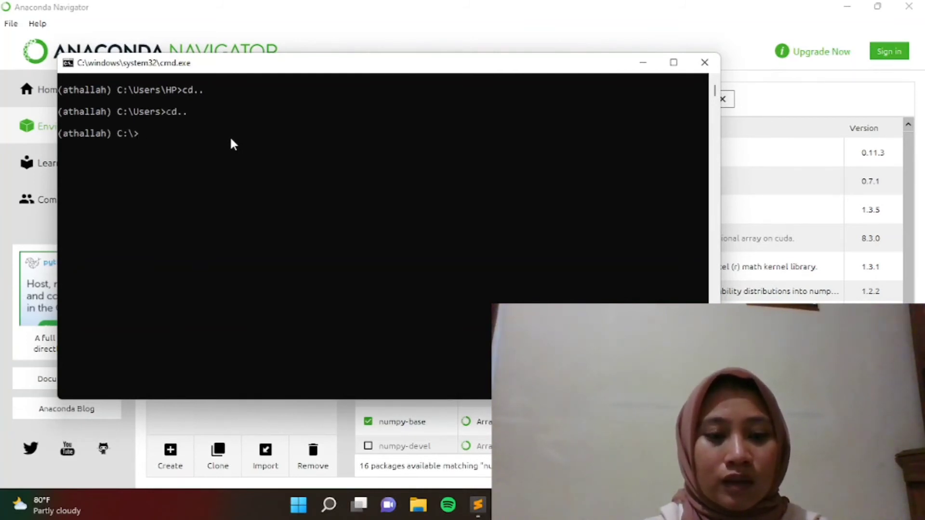
- Change the terminal's working directory to the cv folder with "cd cv"
{"action": "type", "text": "cv"}
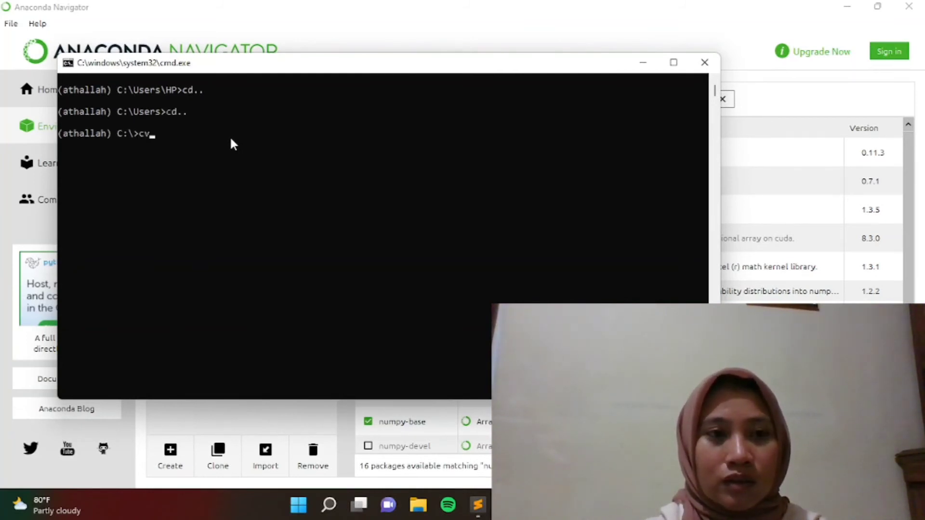
{"action": "type", "text": "\\"}
{"action": "key", "text": "BackSpace"}
{"action": "key", "text": "BackSpace"}
{"action": "key", "text": "BackSpace"}
{"action": "key", "text": "BackSpace"}
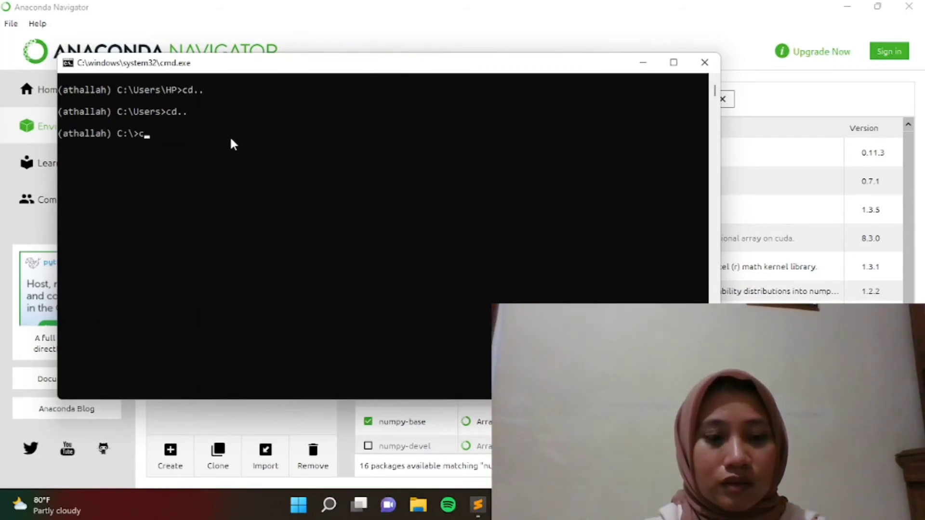
{"action": "type", "text": "cd cv"}
{"action": "key", "text": "Return"}
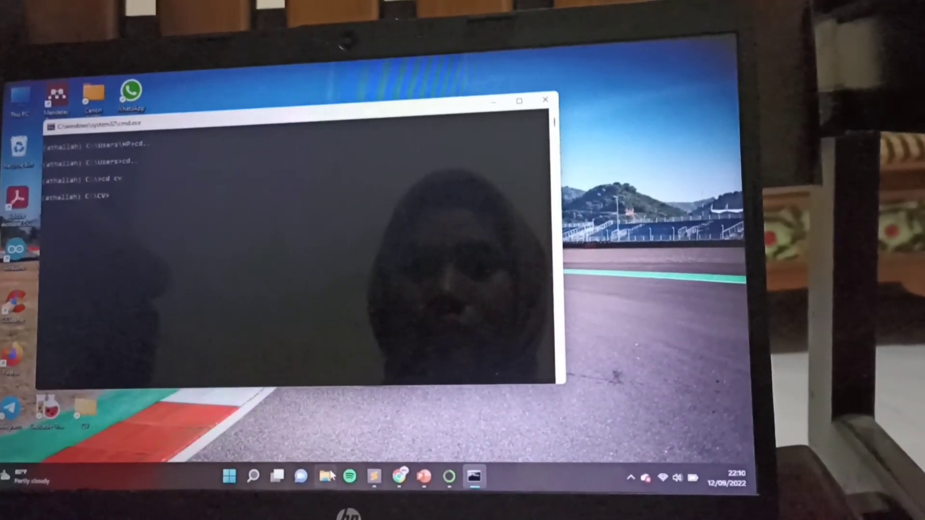
- Browse to the Windows (C:) drive in File Explorer to view where the CV folder is located
{"action": "key", "text": "super+e"}
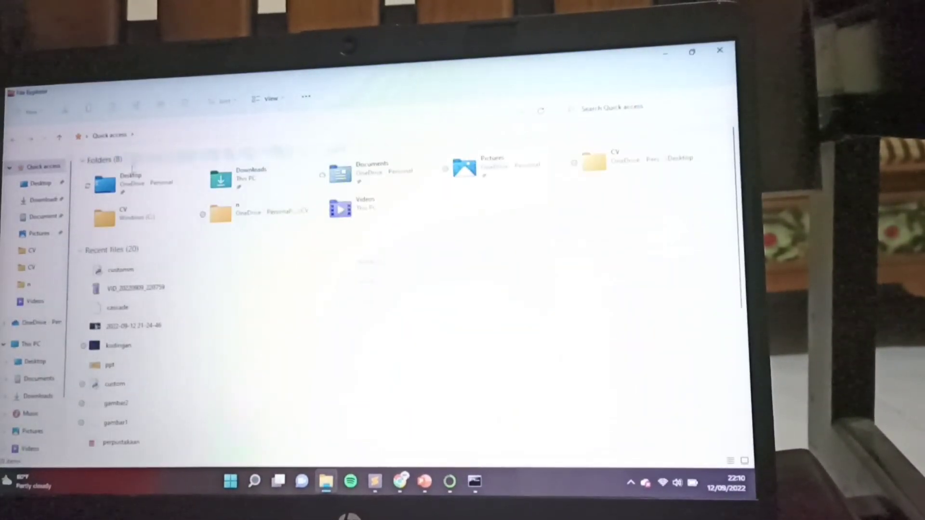
{"action": "left_click", "coordinate": [42, 344]}
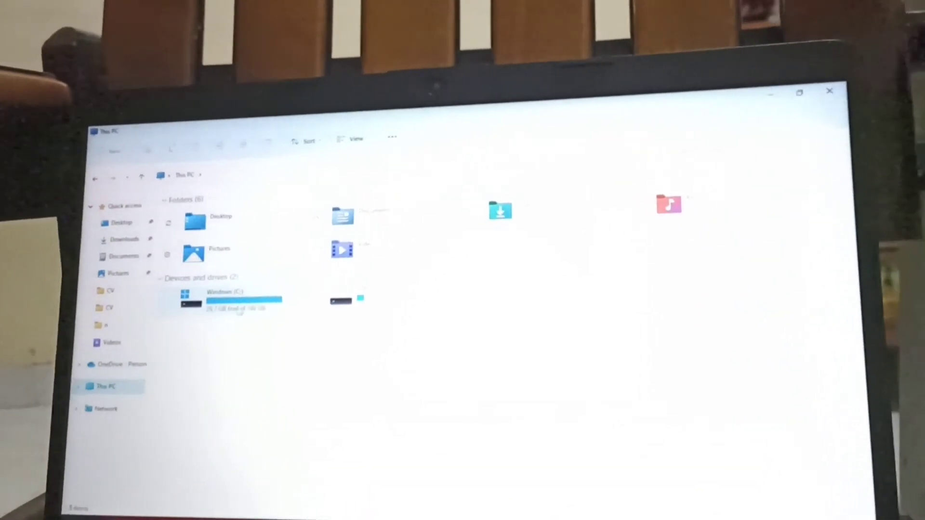
{"action": "double_click", "coordinate": [172, 265]}
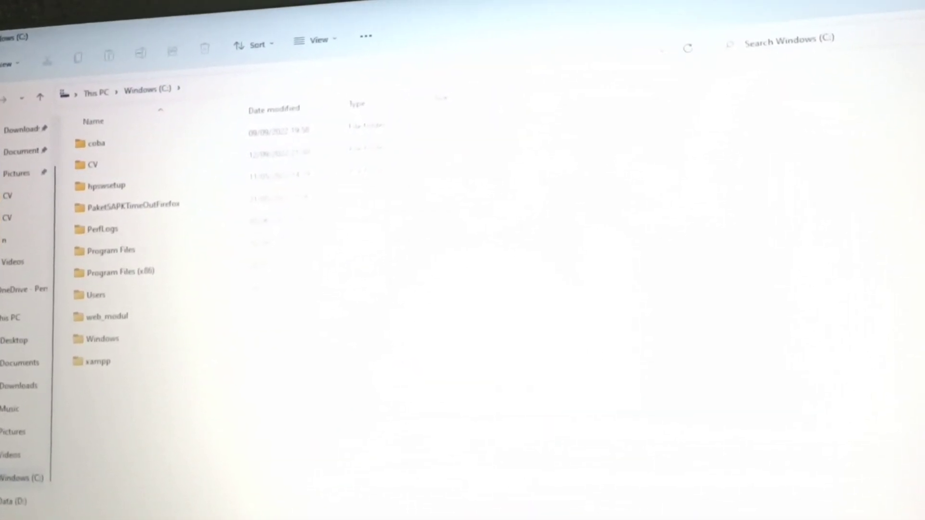
- Return to the terminal and run the detection script with "python customm.py" from C:\CV
{"action": "key", "text": "alt+Tab"}
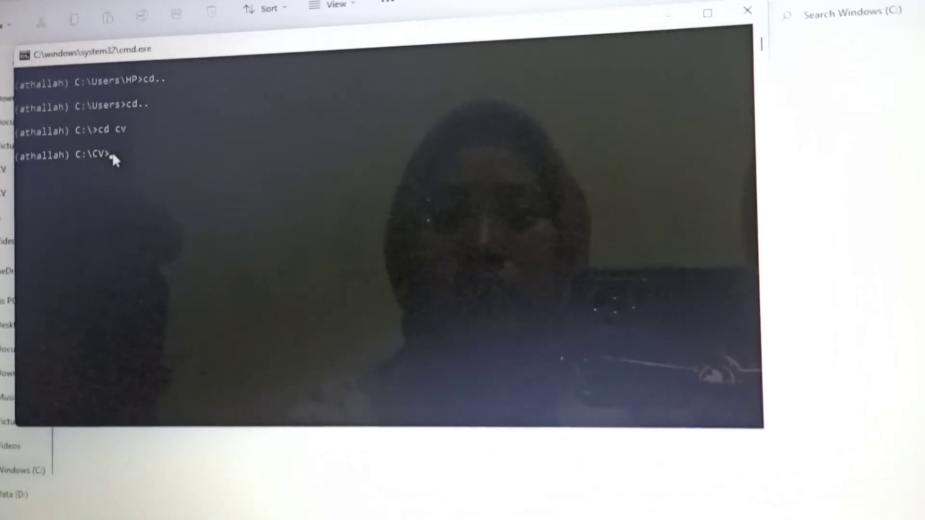
{"action": "type", "text": "python"}
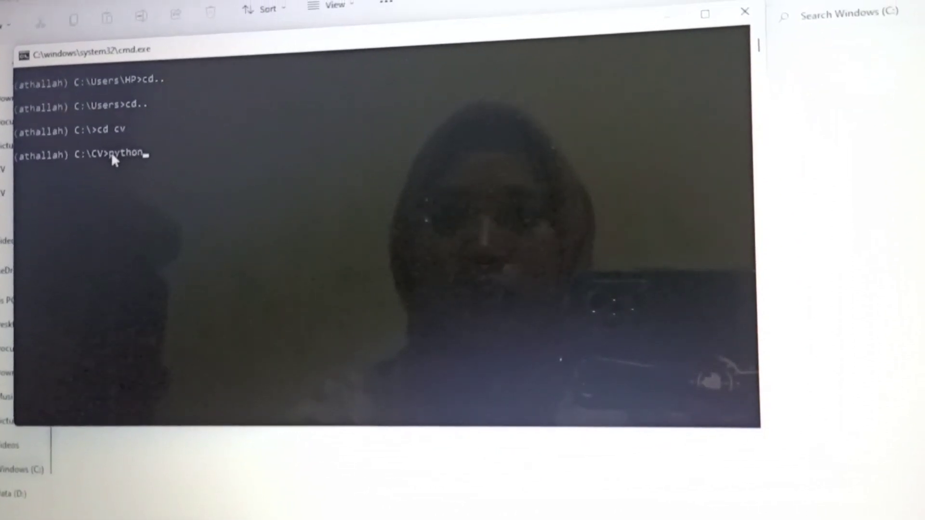
{"action": "type", "text": " cus"}
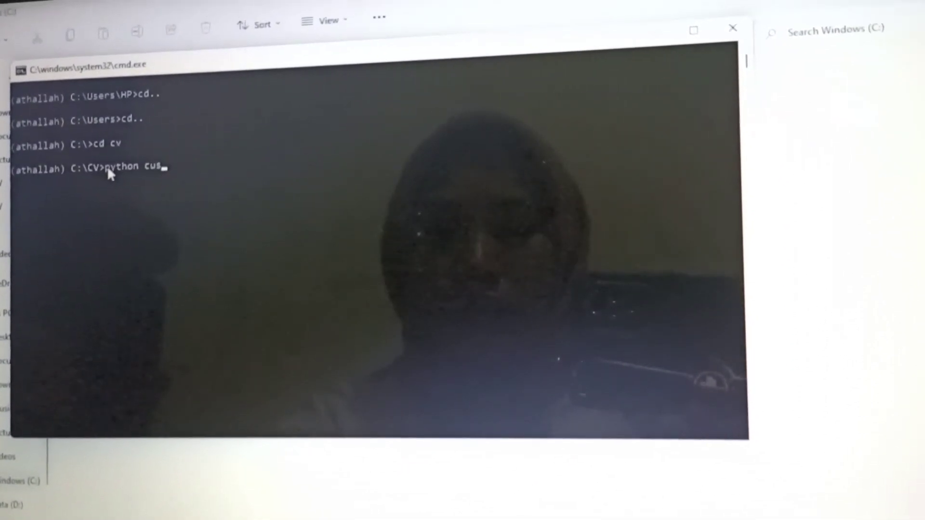
{"action": "type", "text": "tomm"}
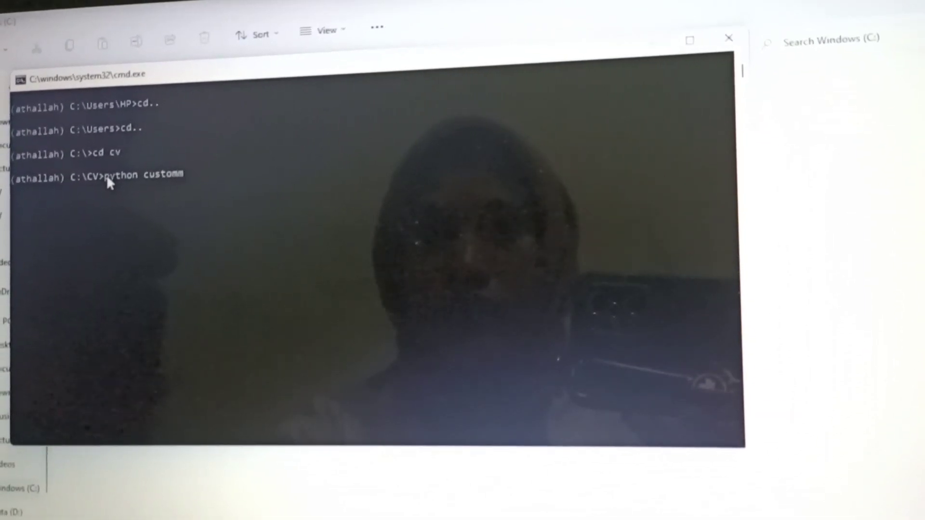
{"action": "type", "text": ".py"}
{"action": "key", "text": "Return"}
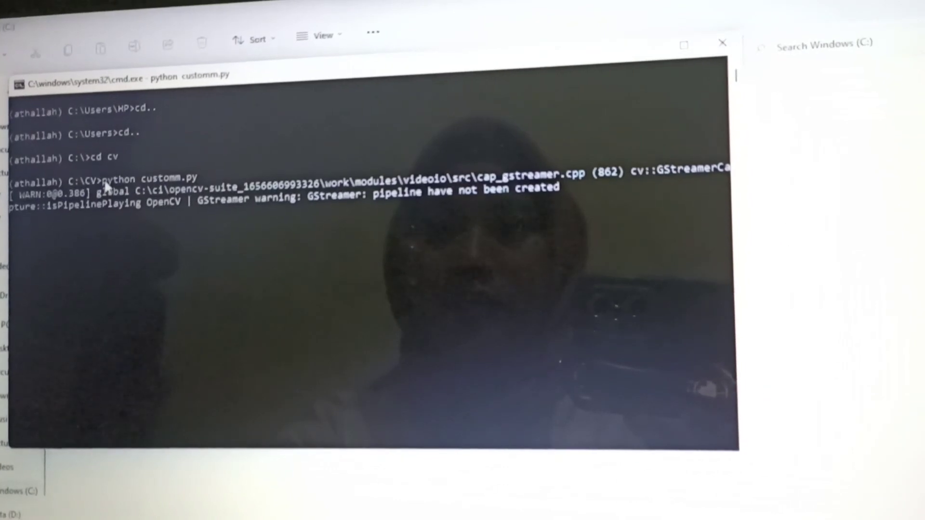